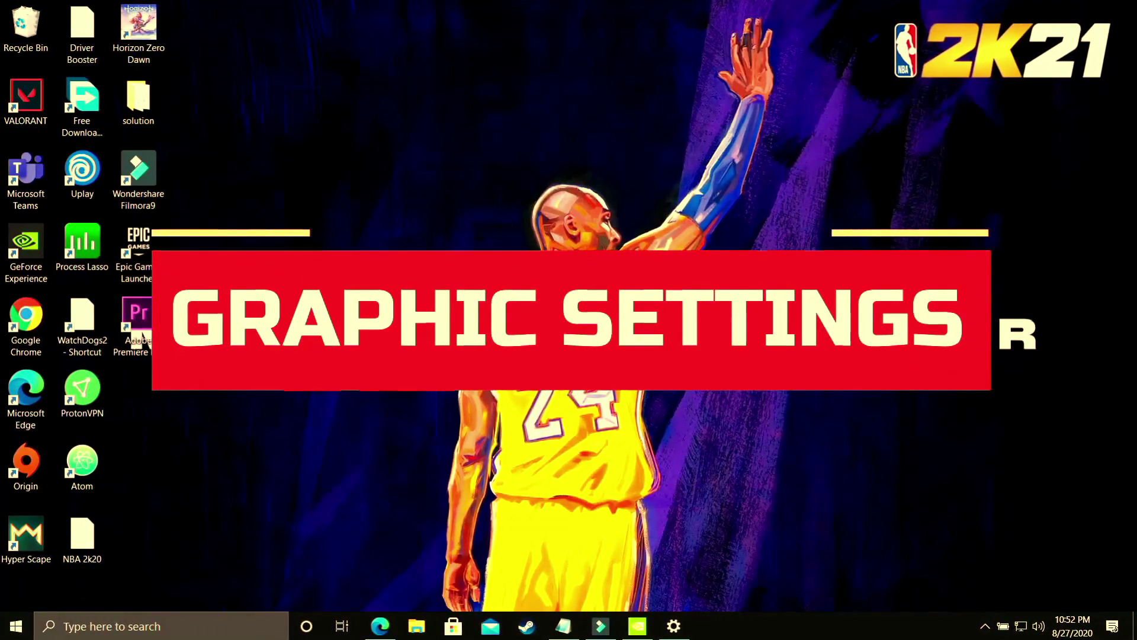
Open the Windows Graphics settings and switch hardware-accelerated GPU scheduling on
click(166, 616)
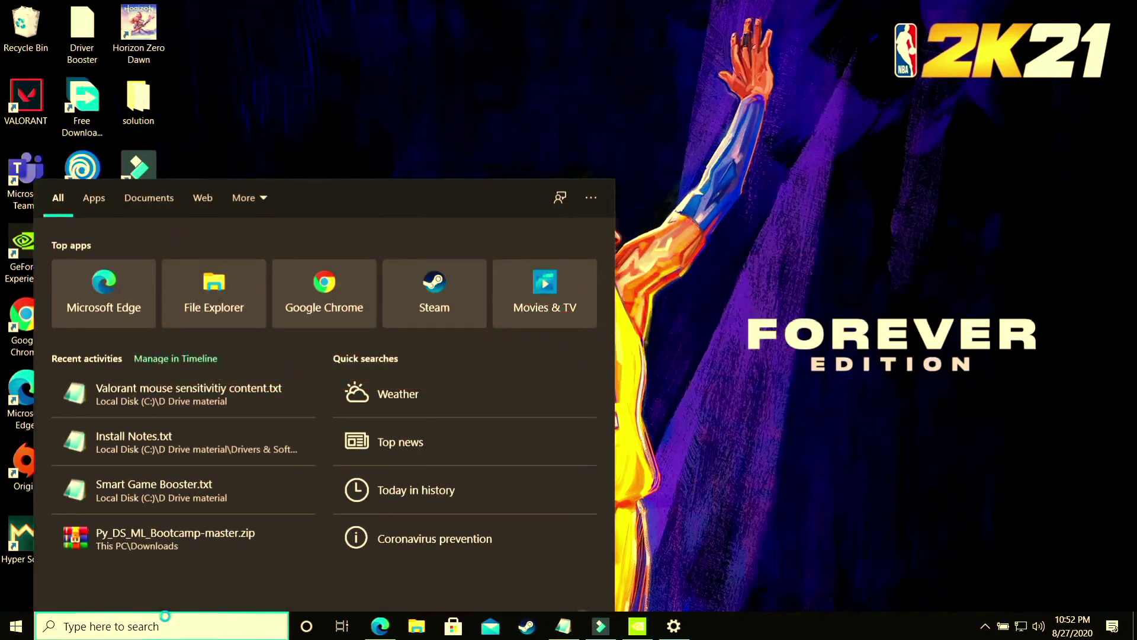
text(Graphic)
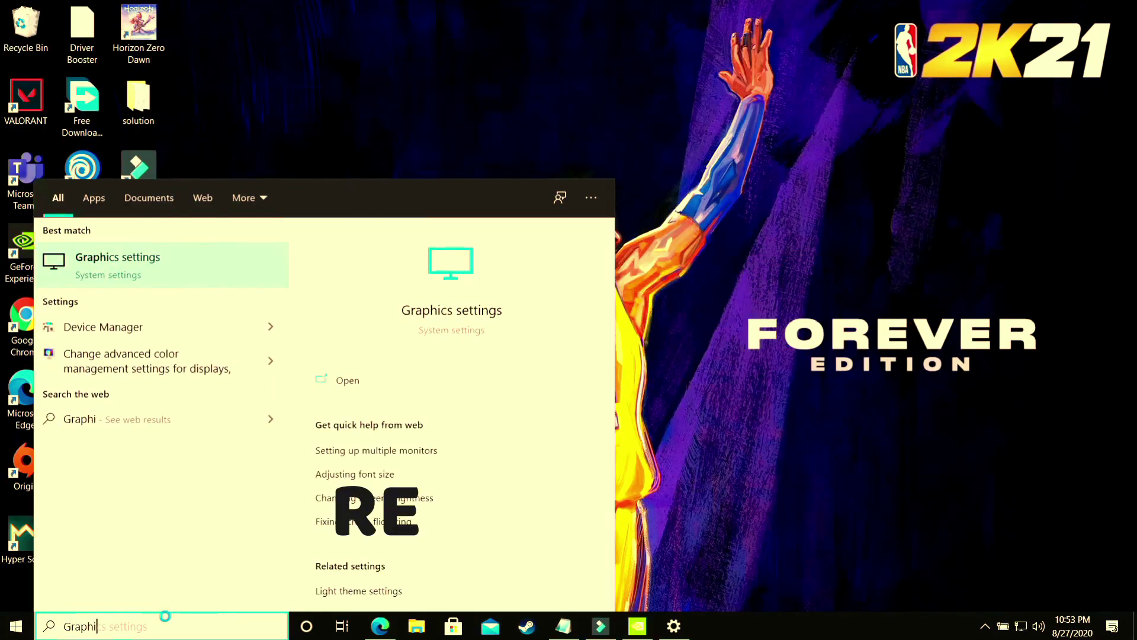
click(118, 265)
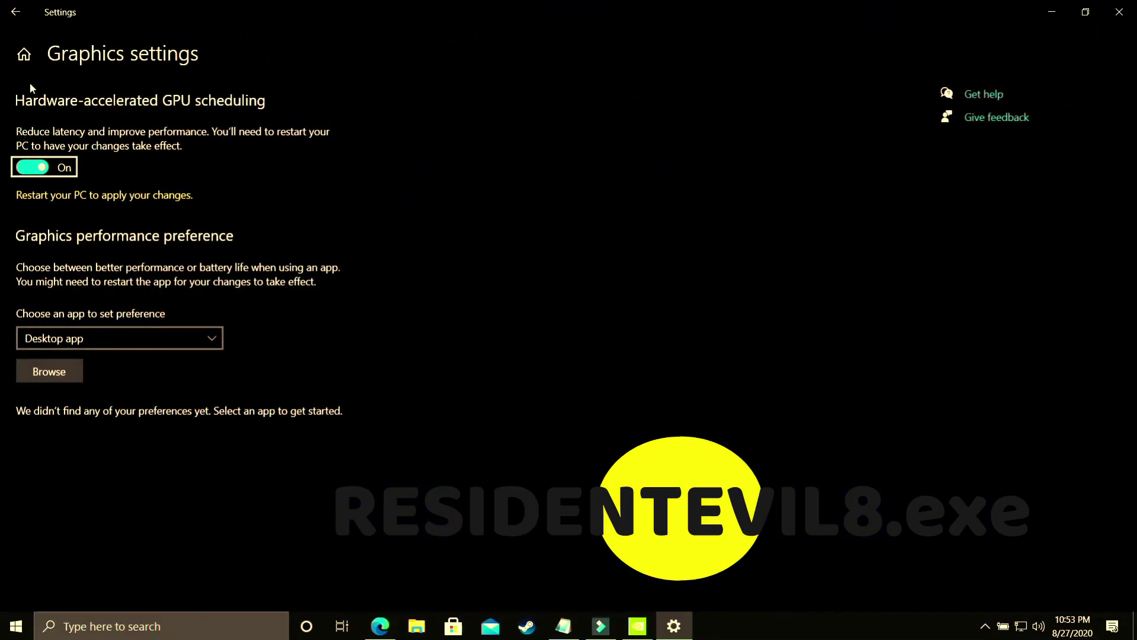
click(33, 168)
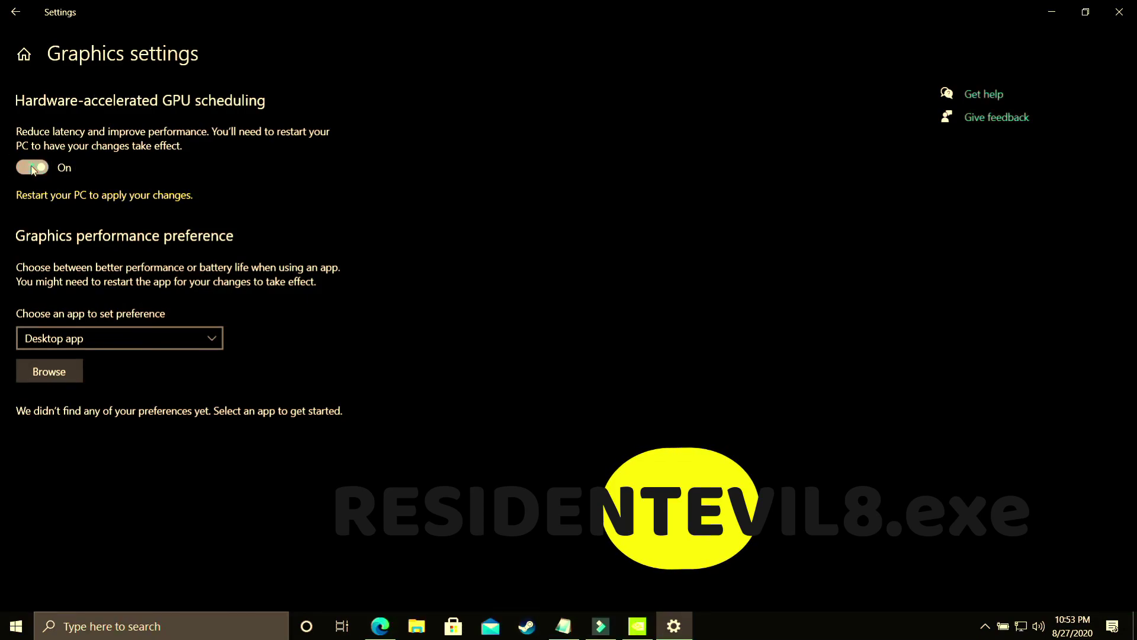
click(33, 169)
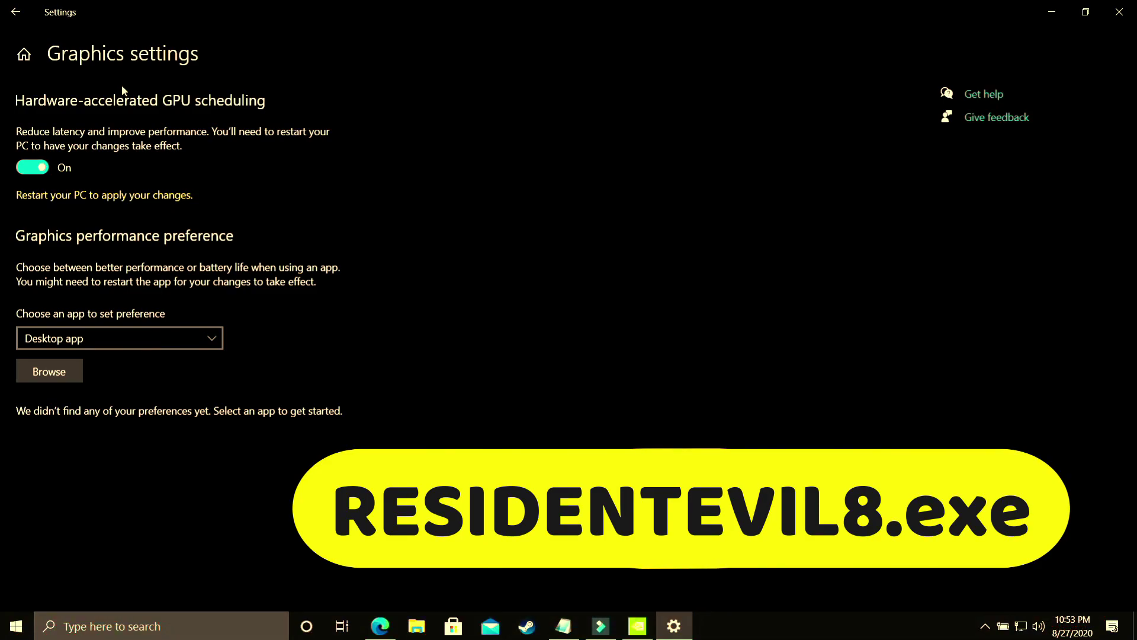
Add the desktop app NBA2K20 from the Steam NBA 2K20 folder to the graphics performance preferences
click(75, 333)
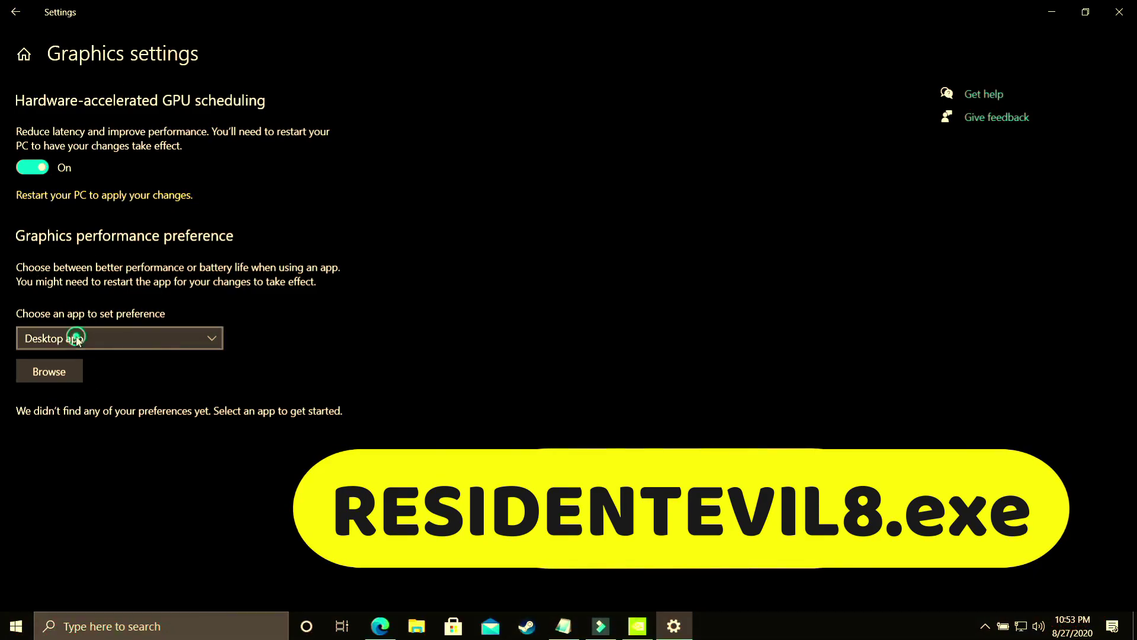
click(52, 335)
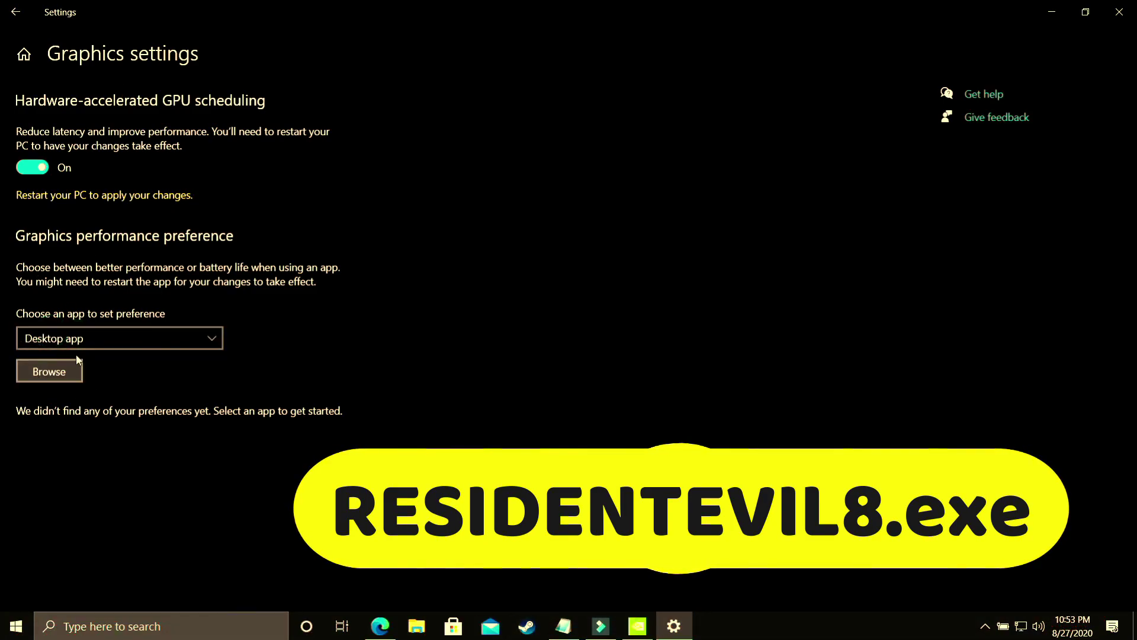
click(51, 379)
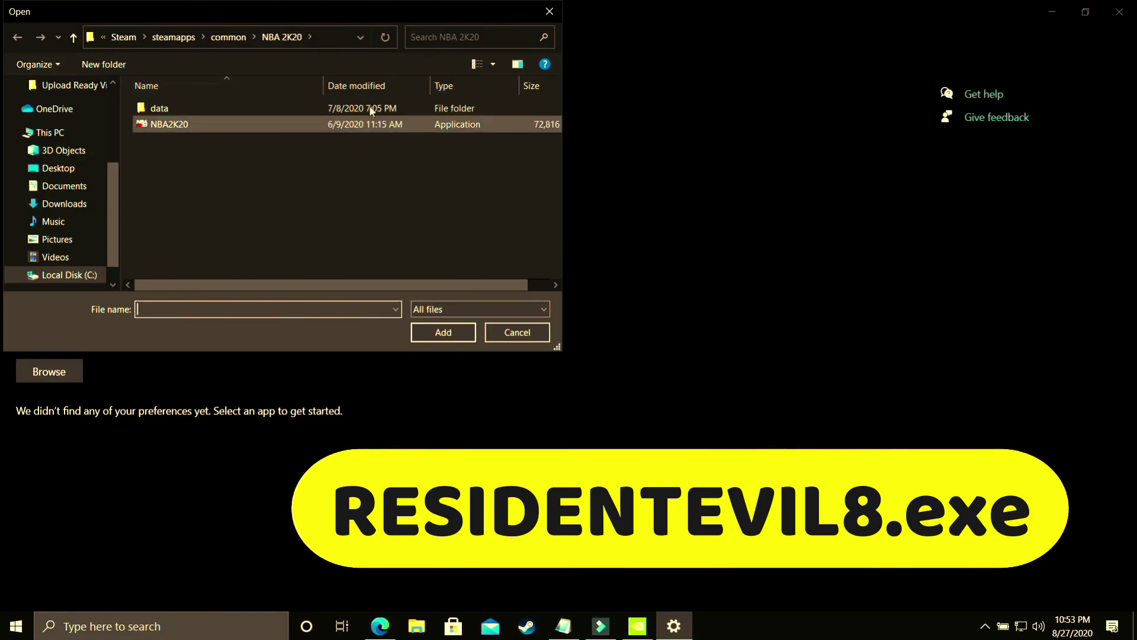
double_click(178, 124)
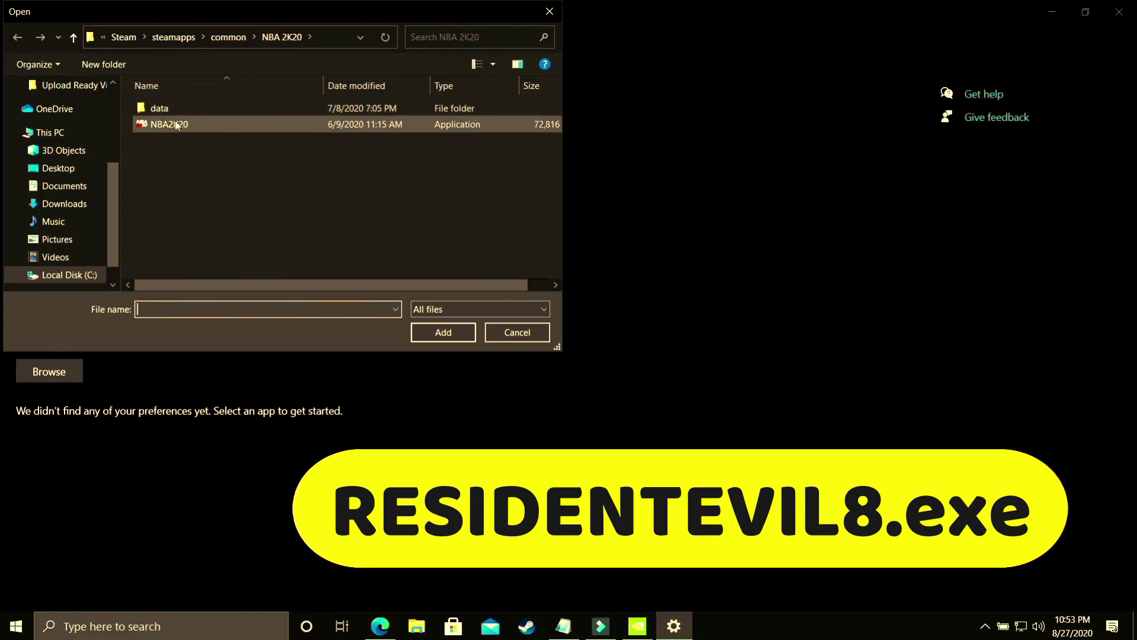
Set NBA2K20's graphics preference to High performance and save it
click(218, 466)
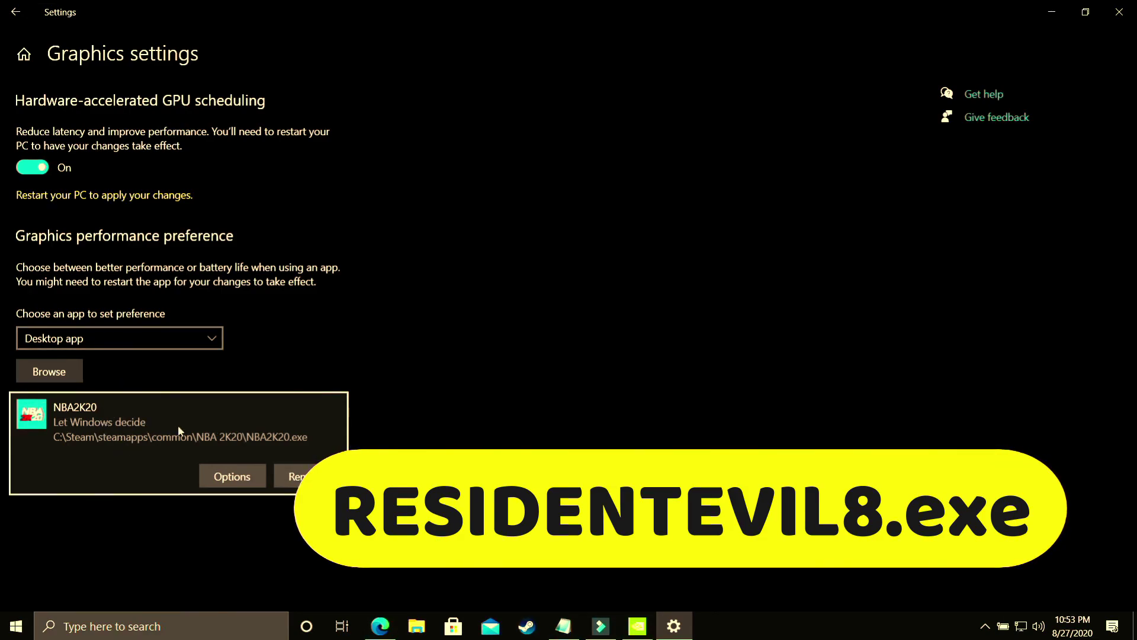
click(233, 476)
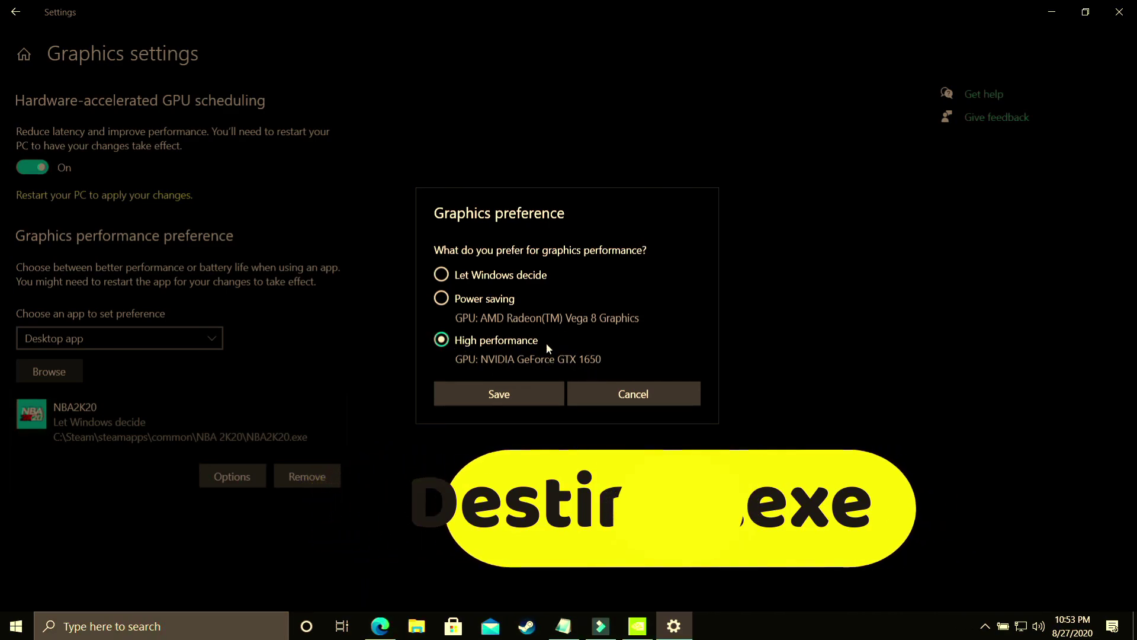
click(499, 394)
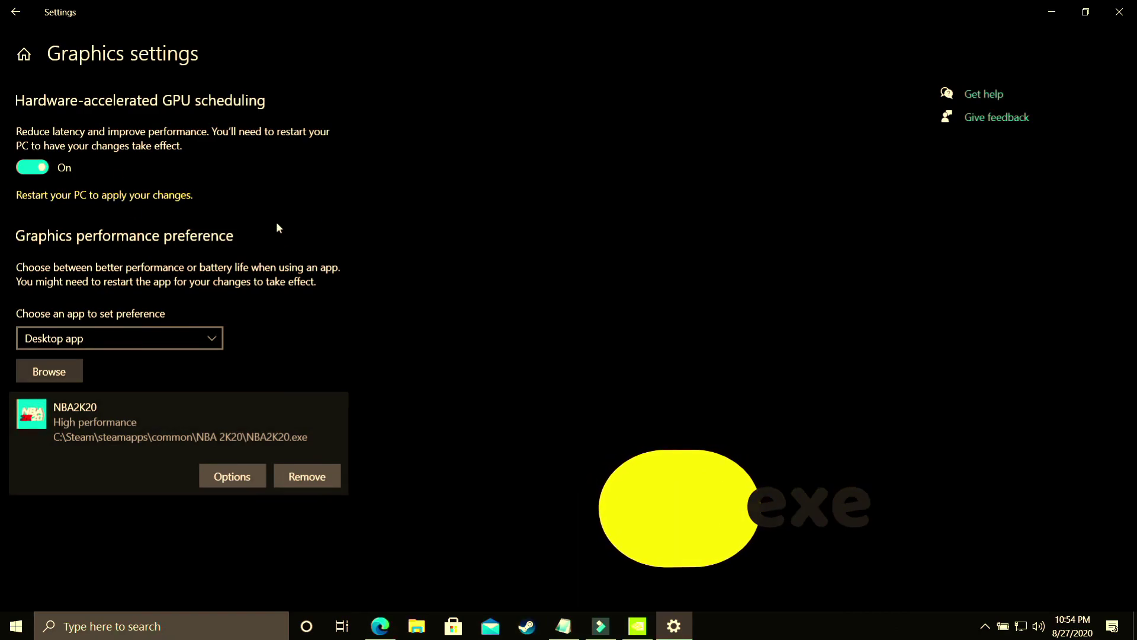
Switch to the NVIDIA Control Panel and show the program-specific settings under Manage 3D Settings
key(super+d)
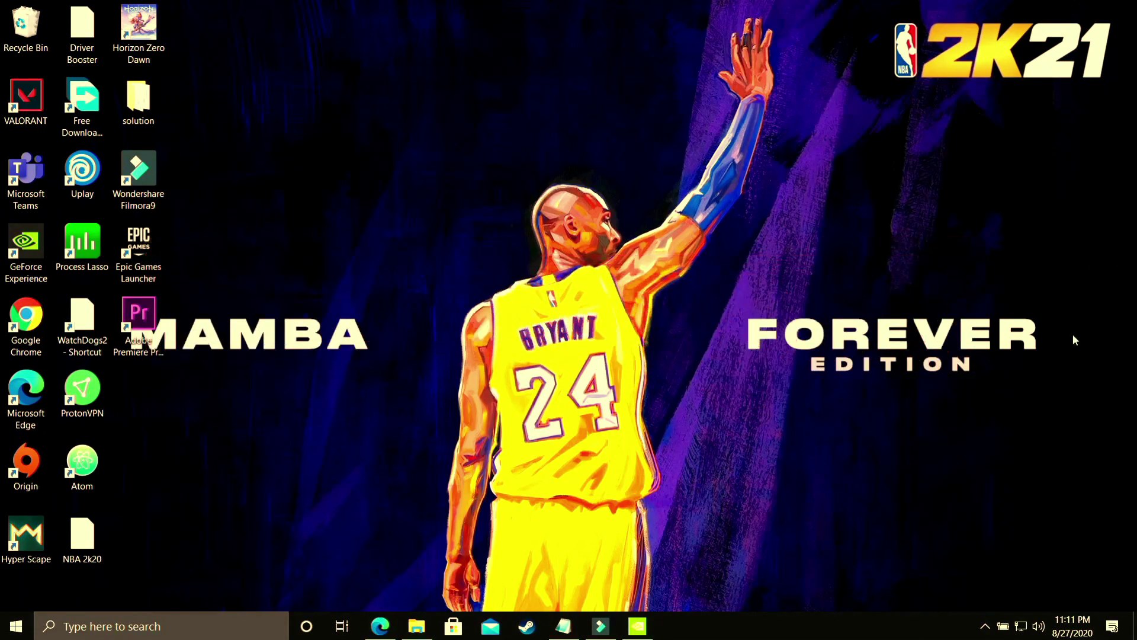
right_click(540, 264)
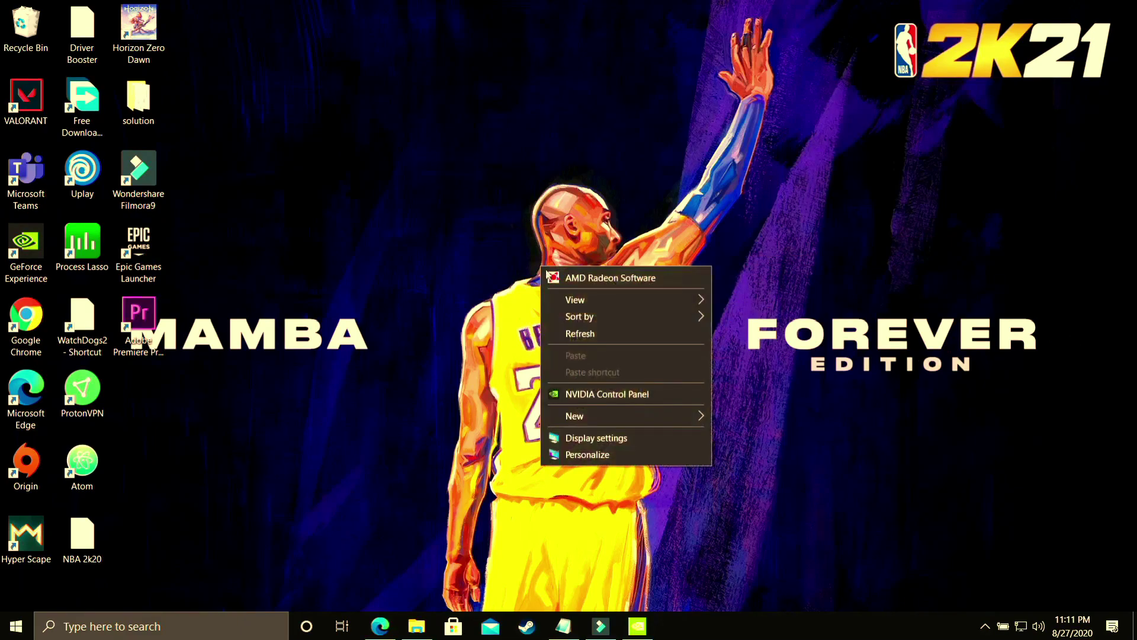
click(632, 395)
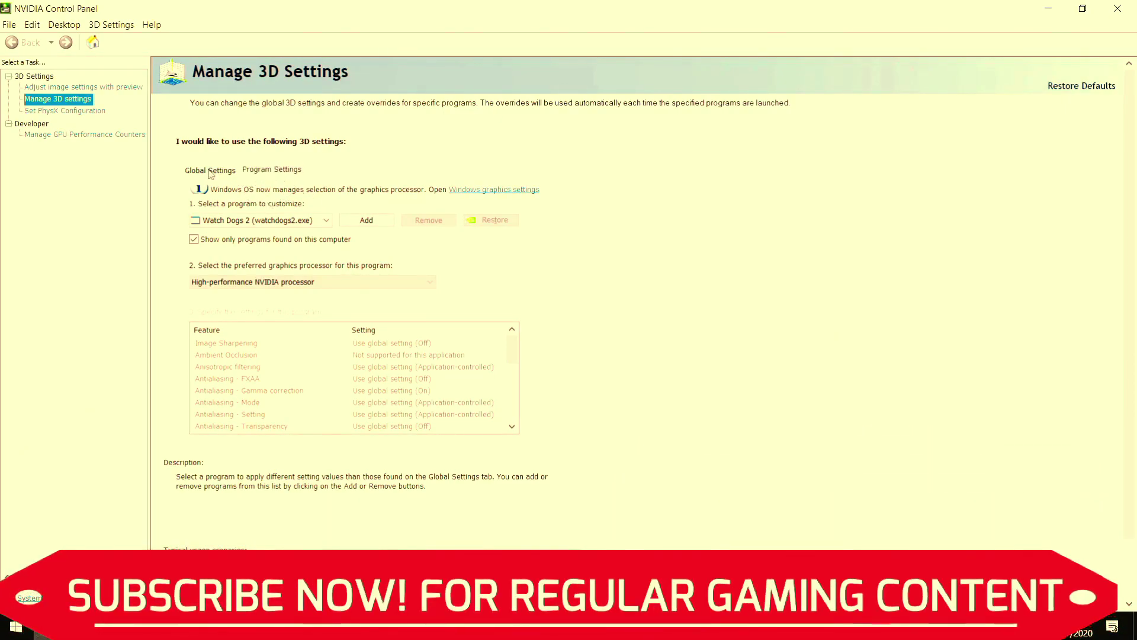
click(207, 170)
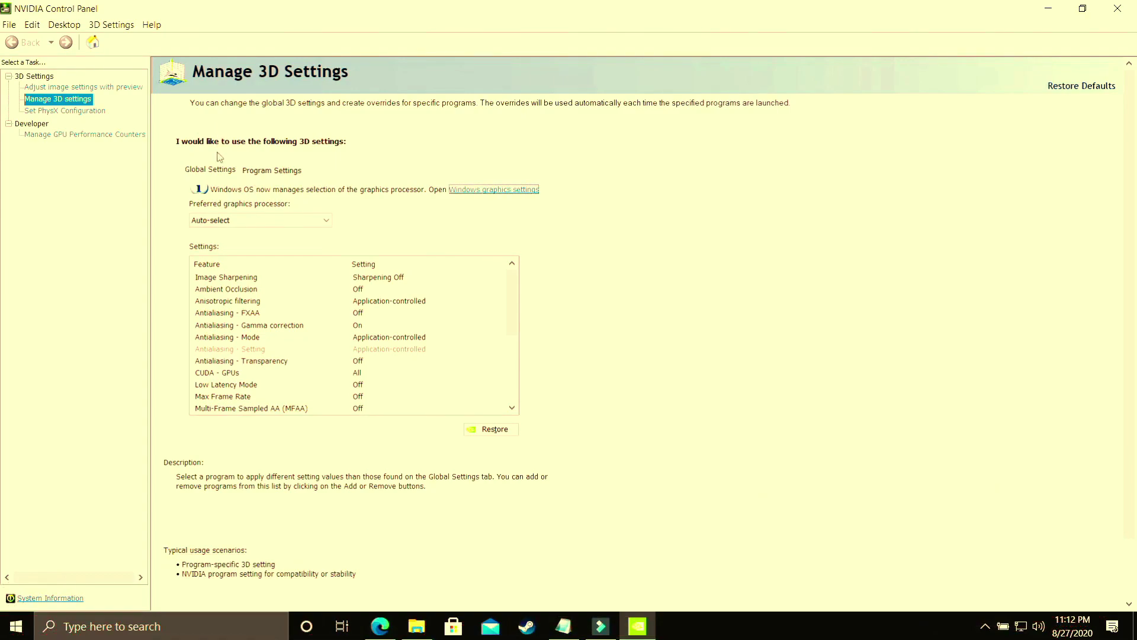
click(283, 172)
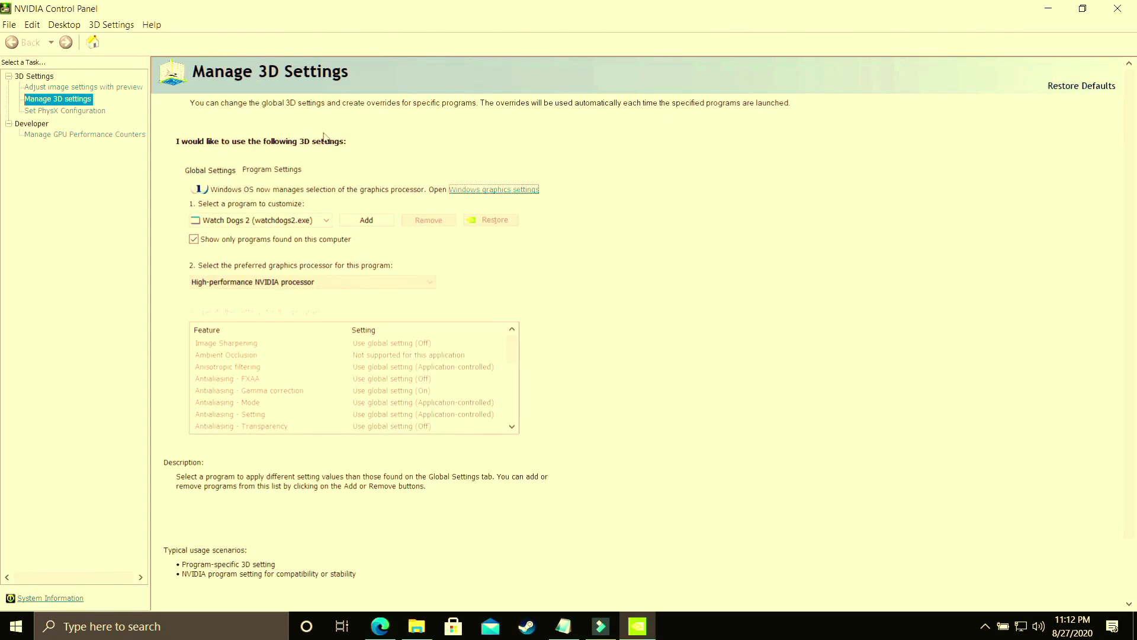
Choose NBA 2K20 (nba2k20.exe) as the program to customize and assign it the High-performance NVIDIA processor
click(254, 224)
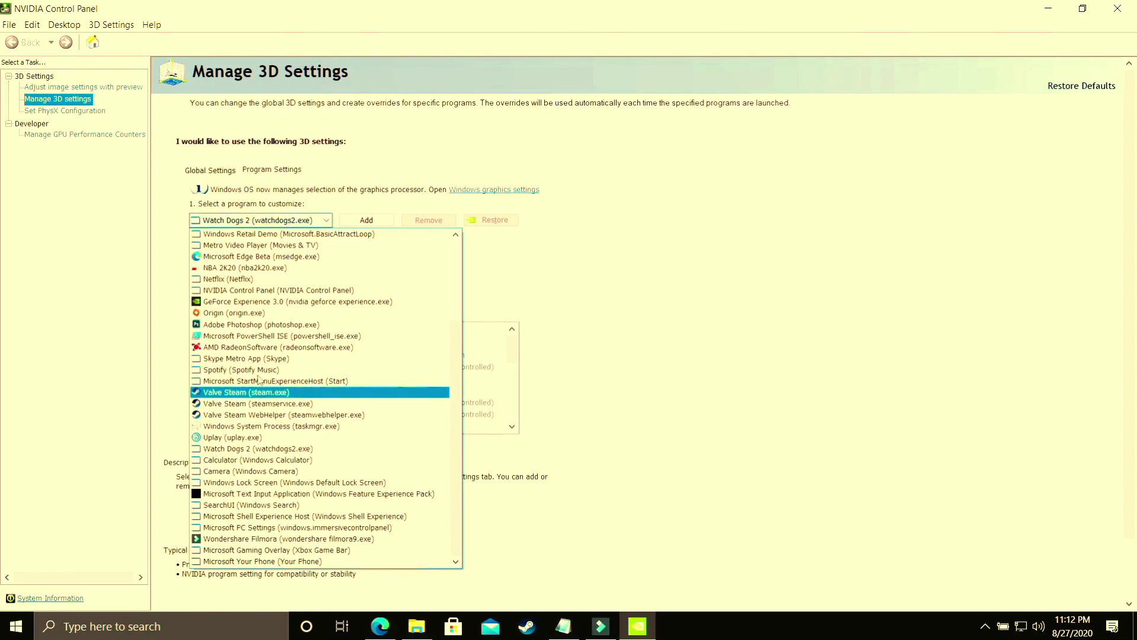
click(273, 268)
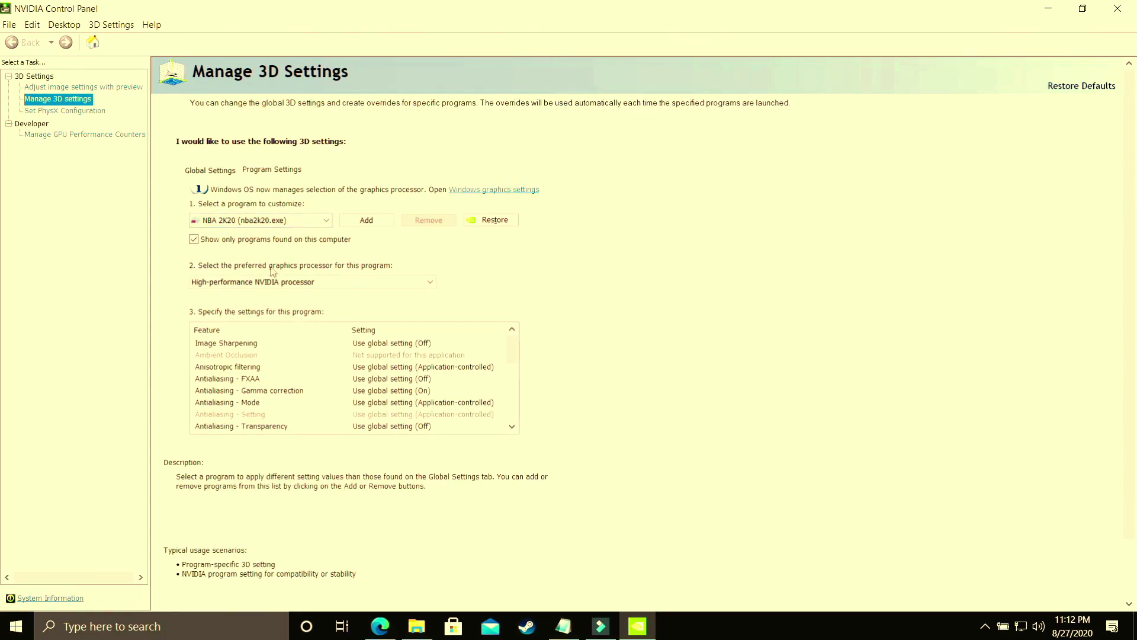
click(243, 285)
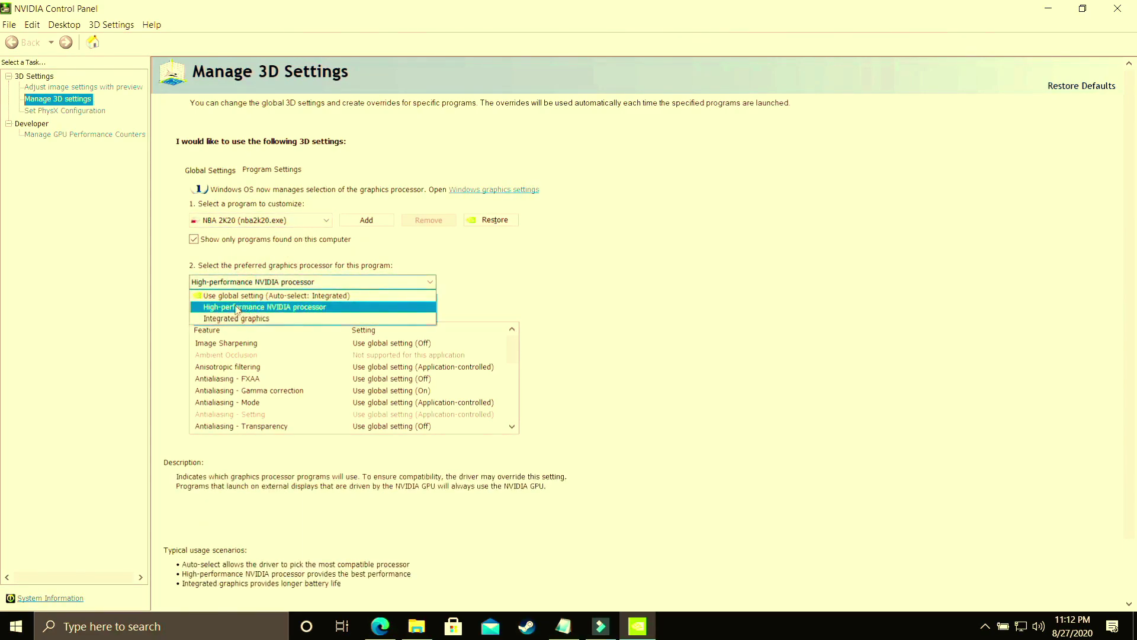
click(263, 309)
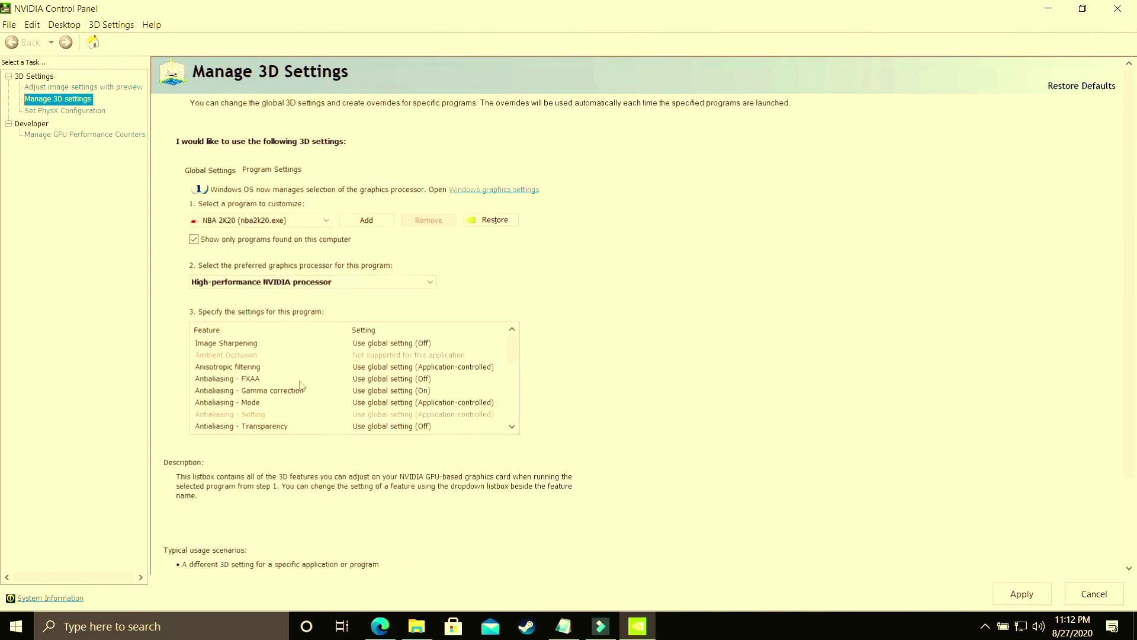
Set the power management mode for NBA 2K20 to Prefer maximum performance
scroll(292, 382, down, 2)
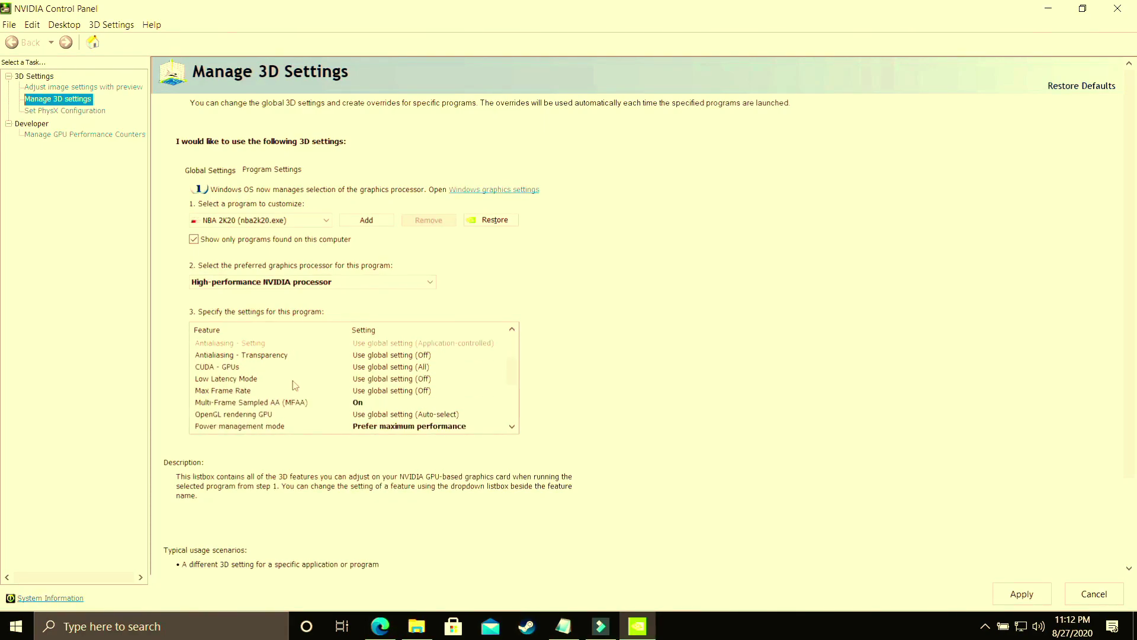
click(292, 426)
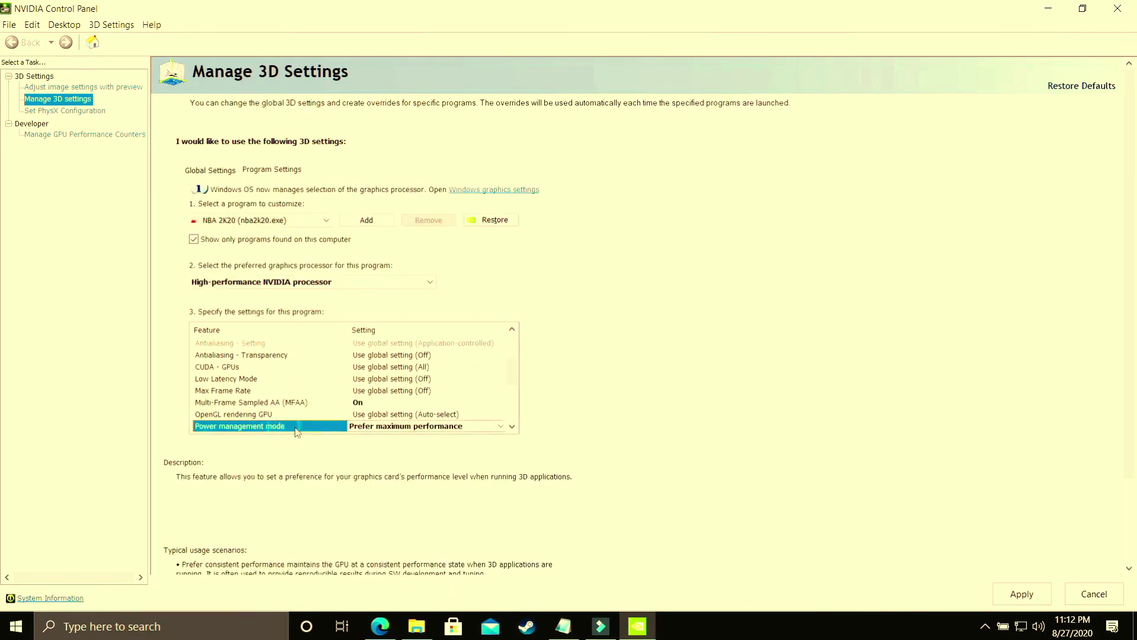
click(356, 427)
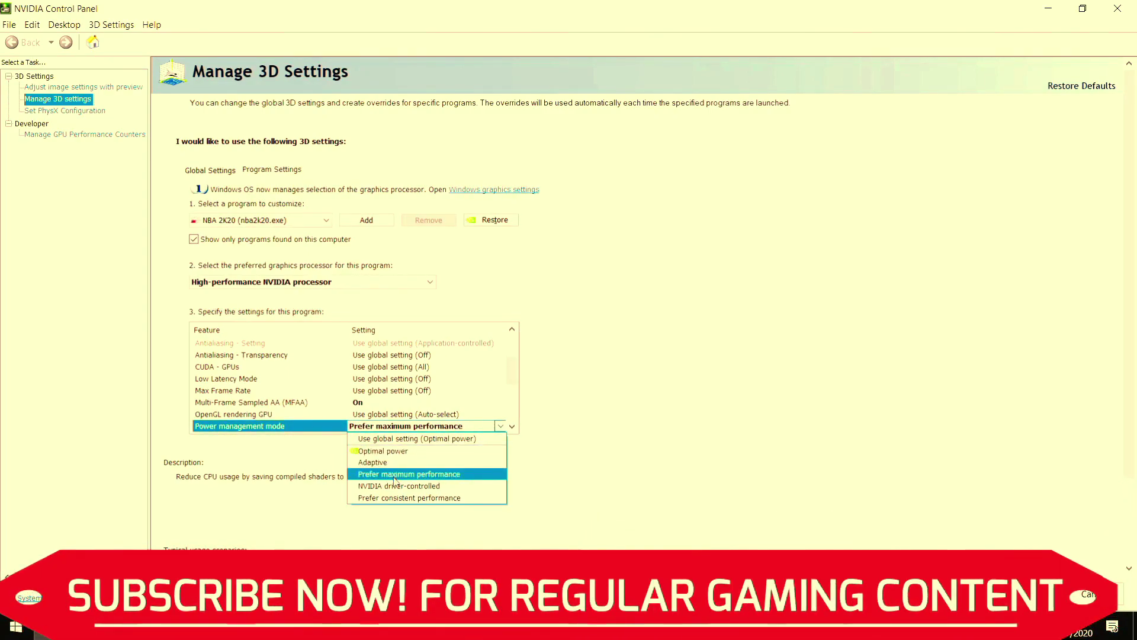
click(434, 475)
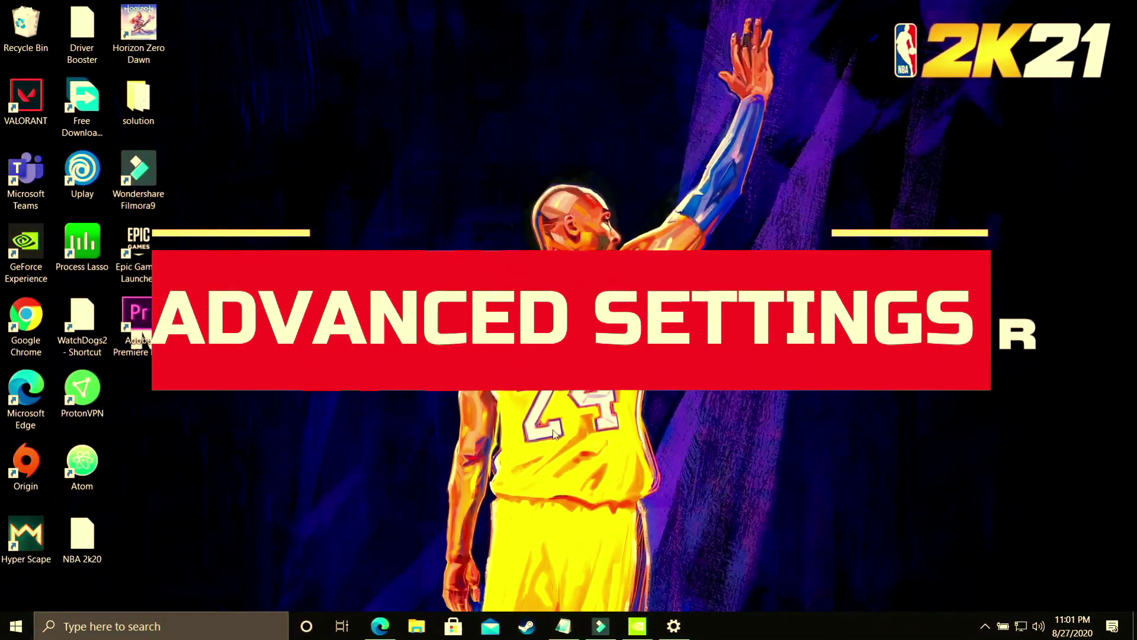
Open the Performance Options from This PC's advanced system settings and apply Adjust for best performance to the visual effects
click(432, 622)
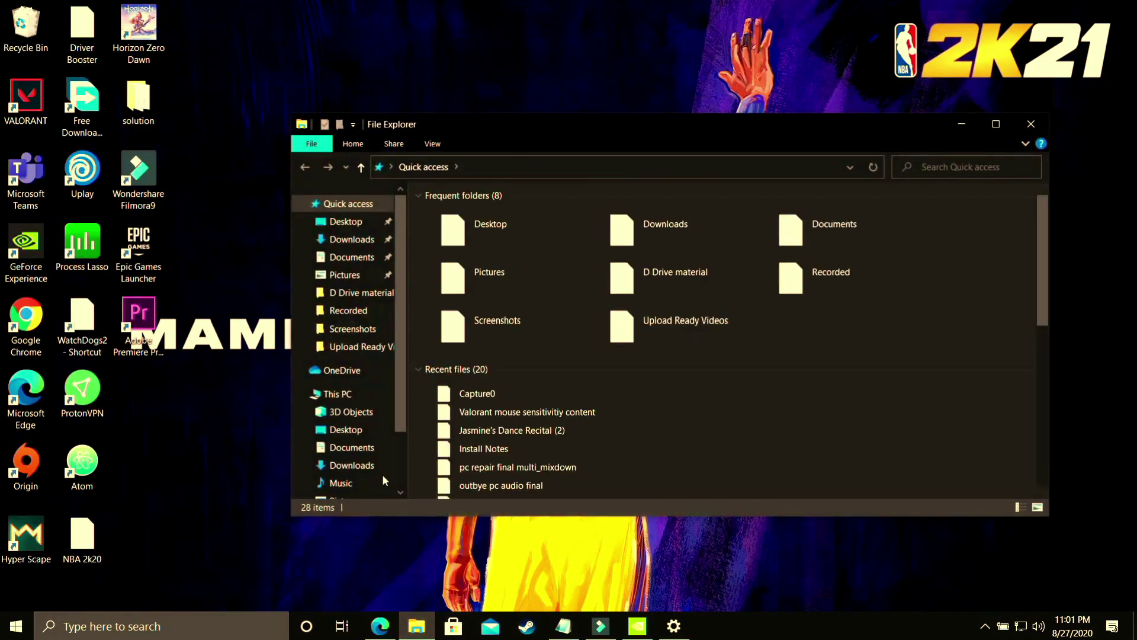
right_click(353, 396)
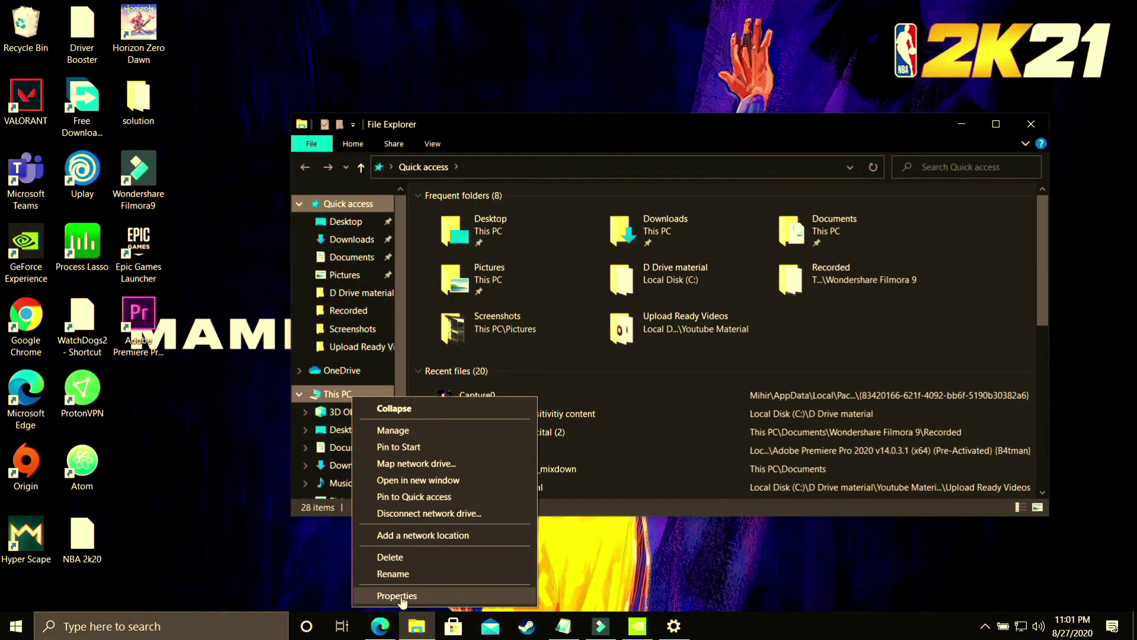
click(407, 598)
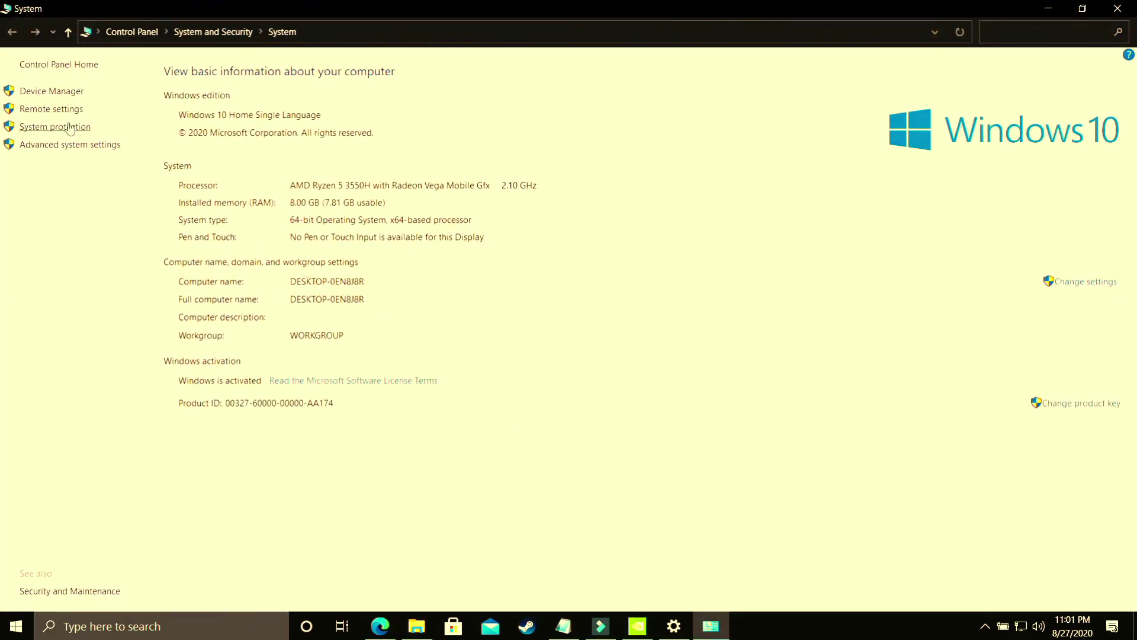
click(80, 146)
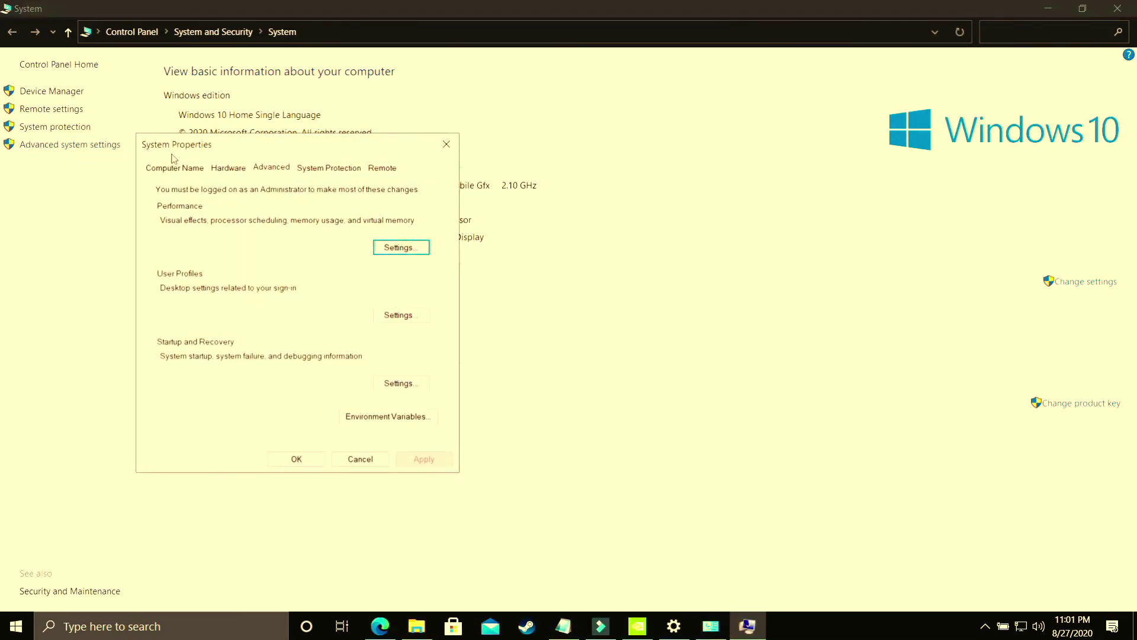
click(391, 249)
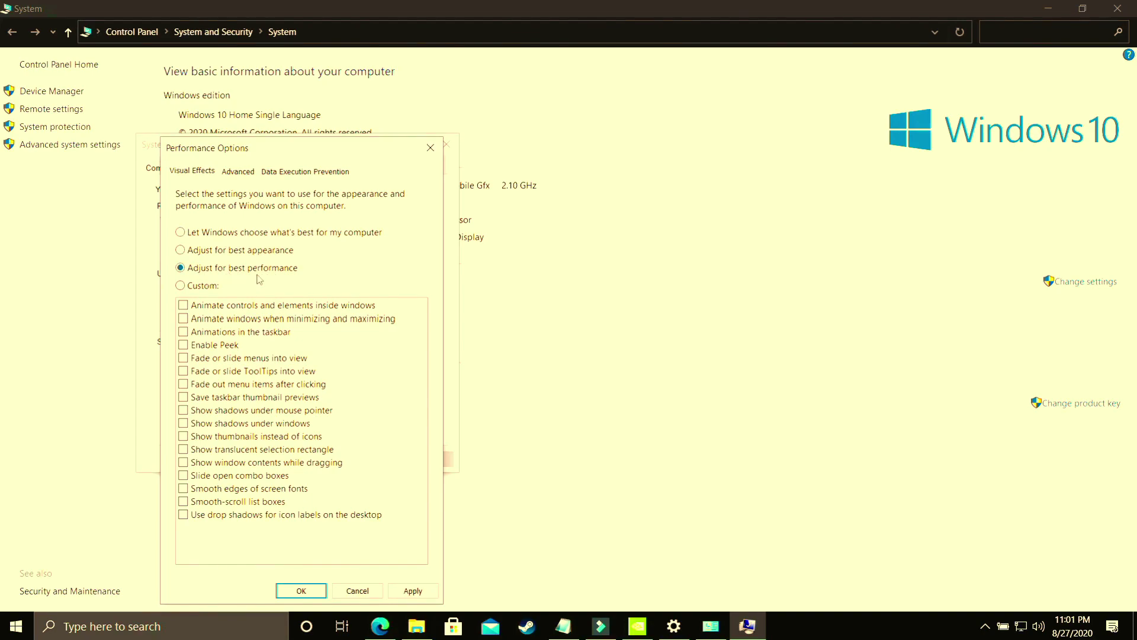
click(406, 592)
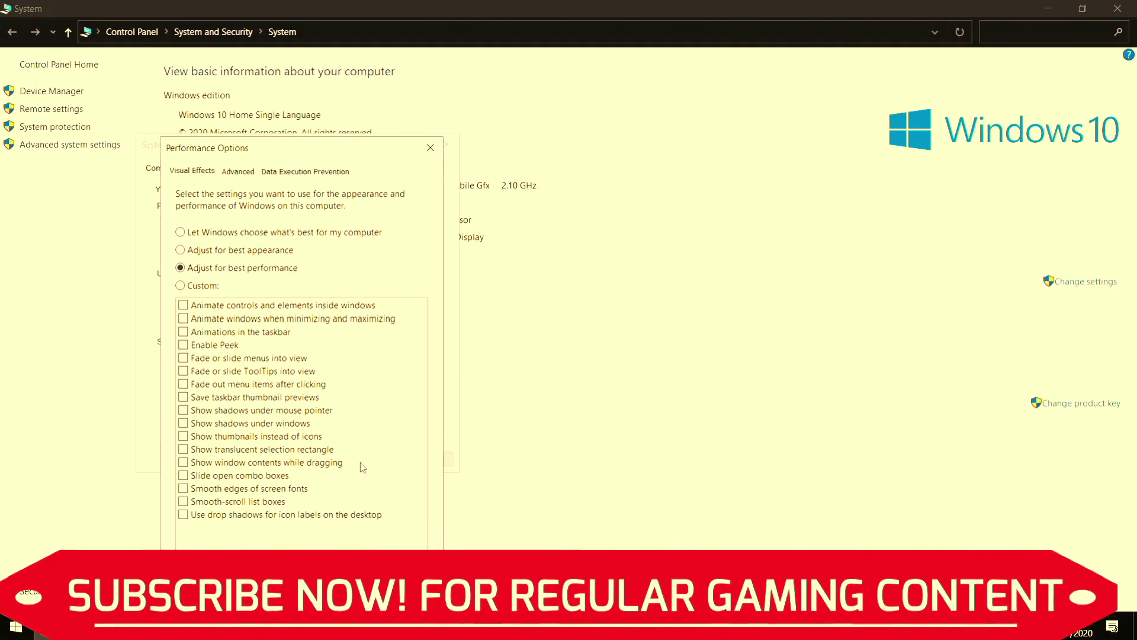
Set processor scheduling in the advanced Performance Options to favour Programs
click(238, 171)
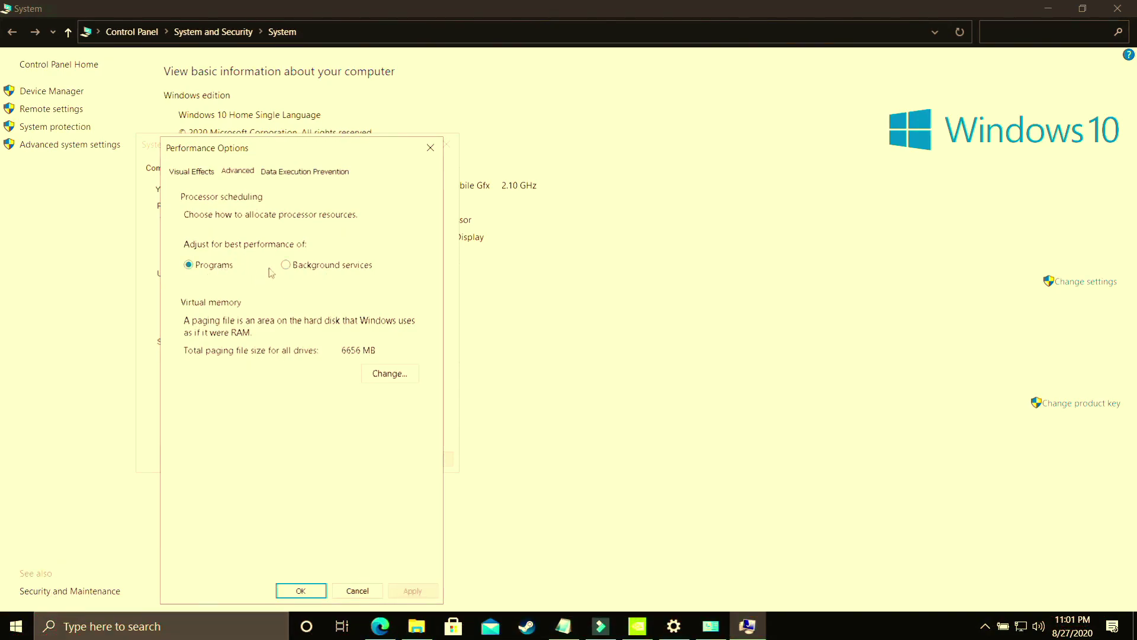
click(297, 268)
click(206, 267)
Turn off automatic paging file management in the Virtual Memory settings and give drive C: a custom initial size of 1896 MB
click(386, 373)
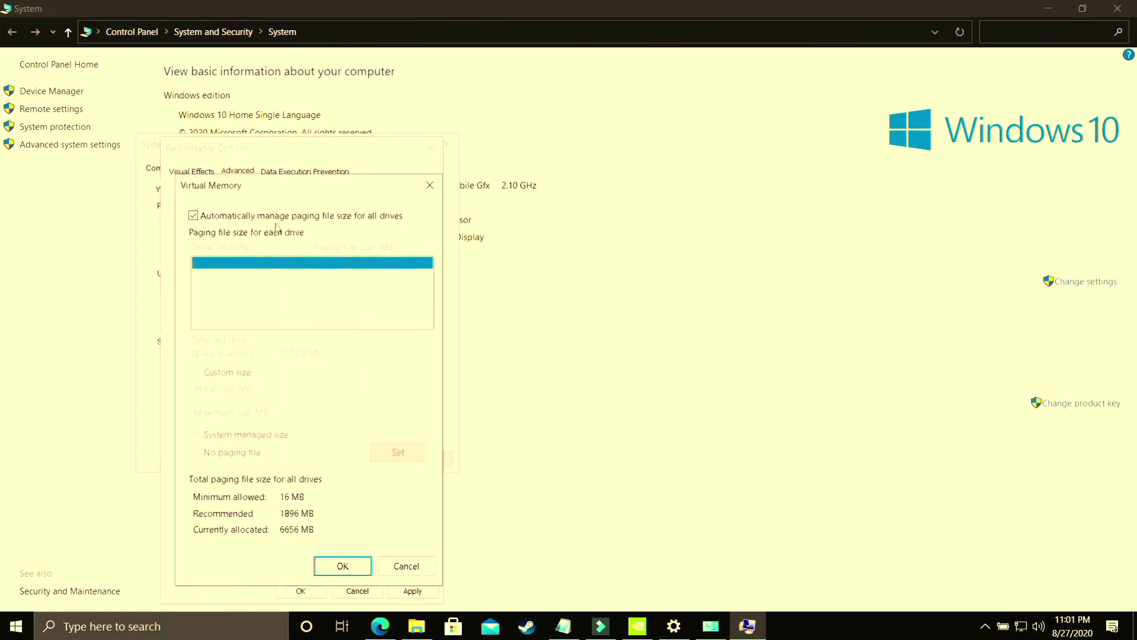
click(193, 217)
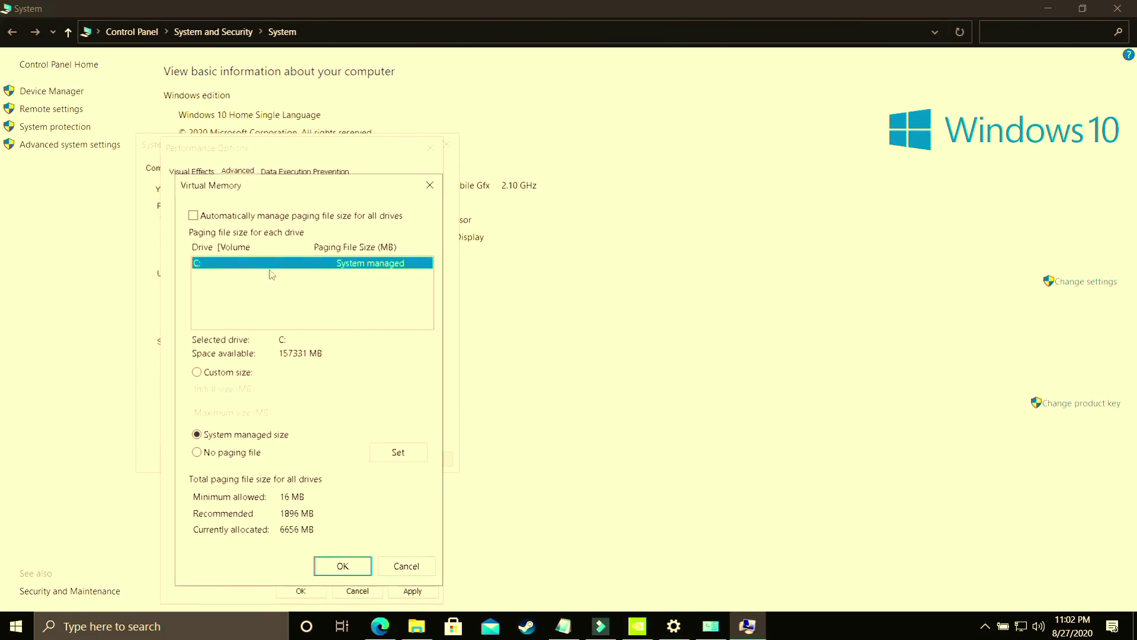
click(239, 373)
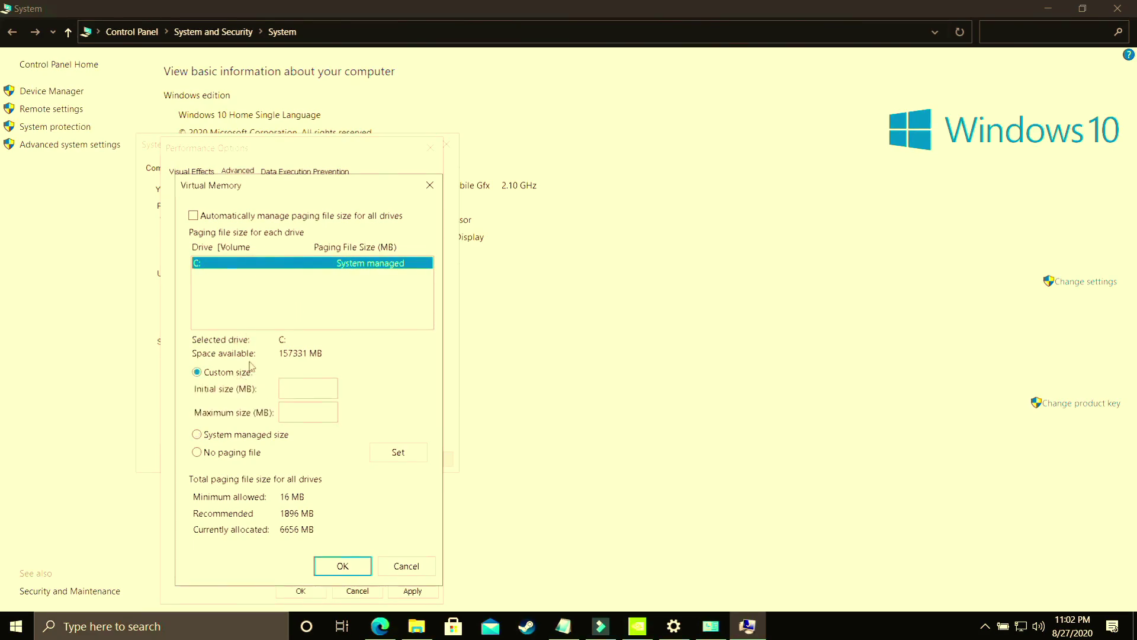
click(307, 388)
text(189)
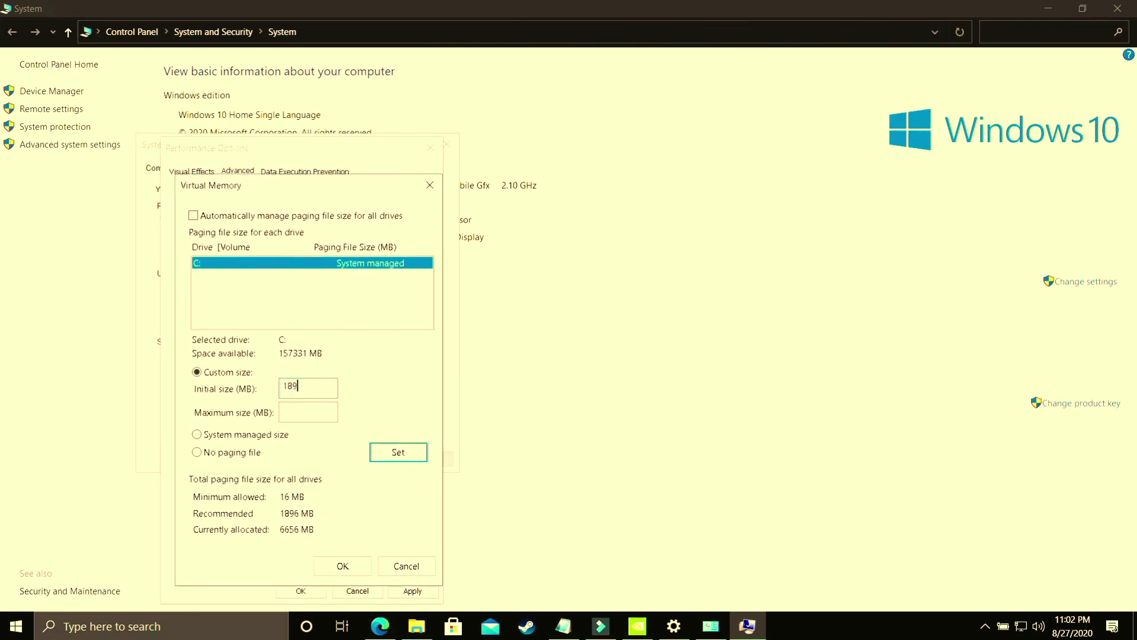
Work out 8 × 1024 in Calculator and enter 8192 MB as the maximum paging file size for drive C:
click(313, 409)
click(112, 633)
text(calcu)
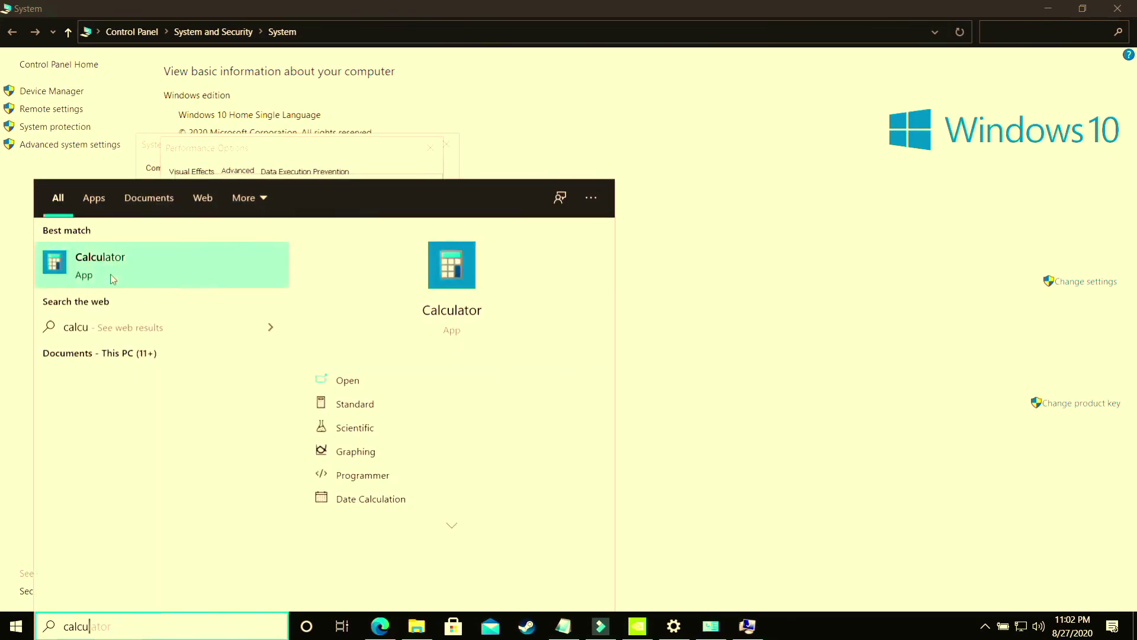
click(346, 235)
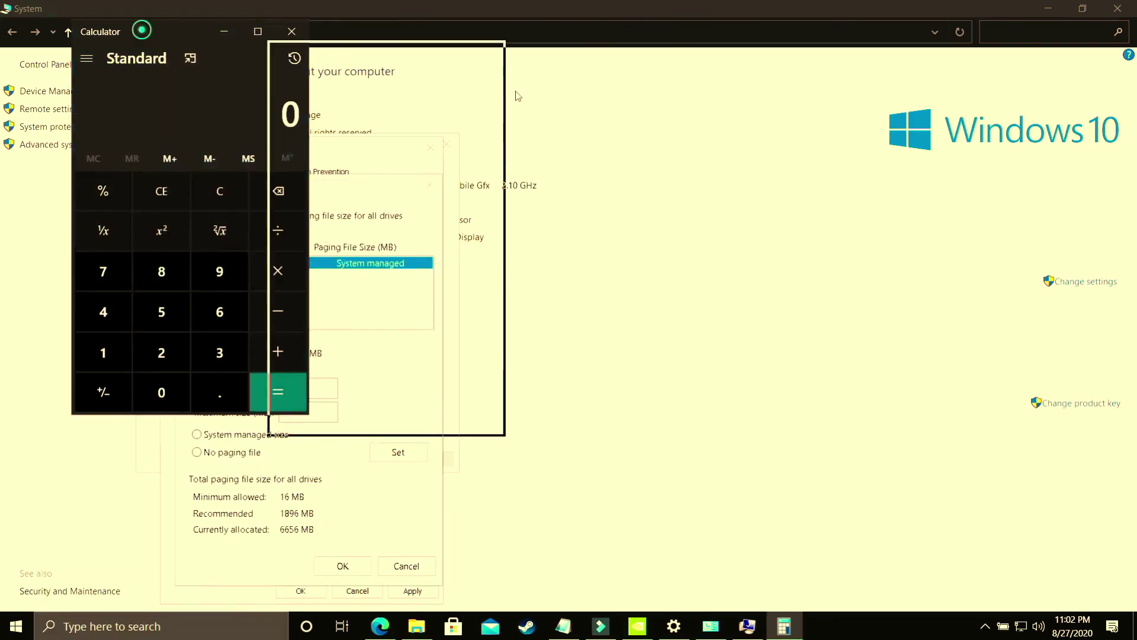
text(8)
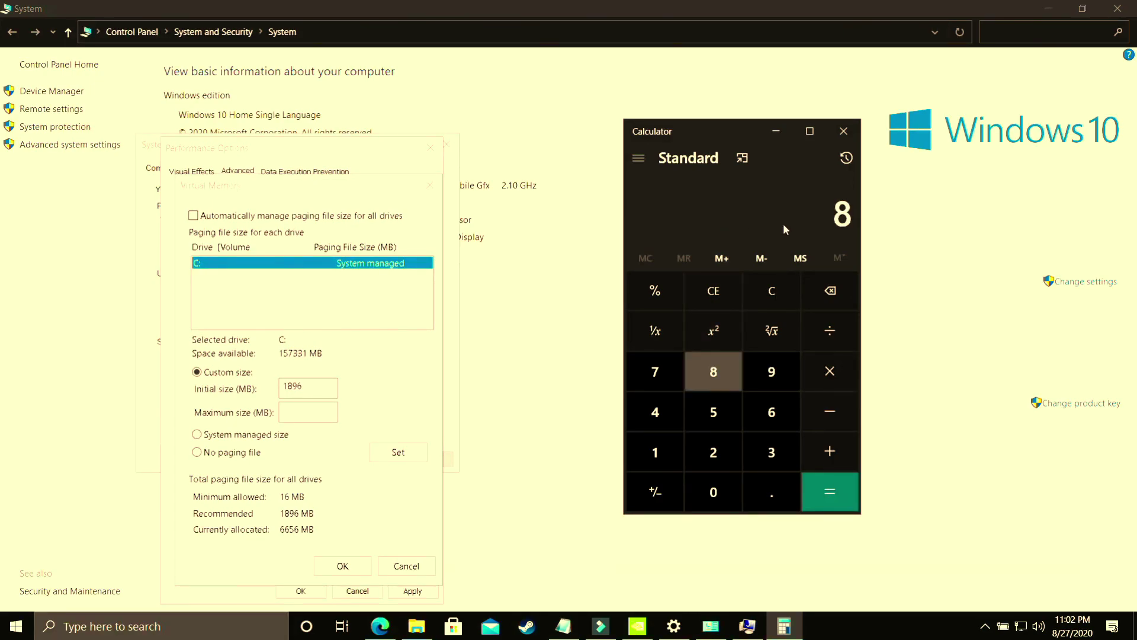
text(*1024)
key(Return)
click(324, 410)
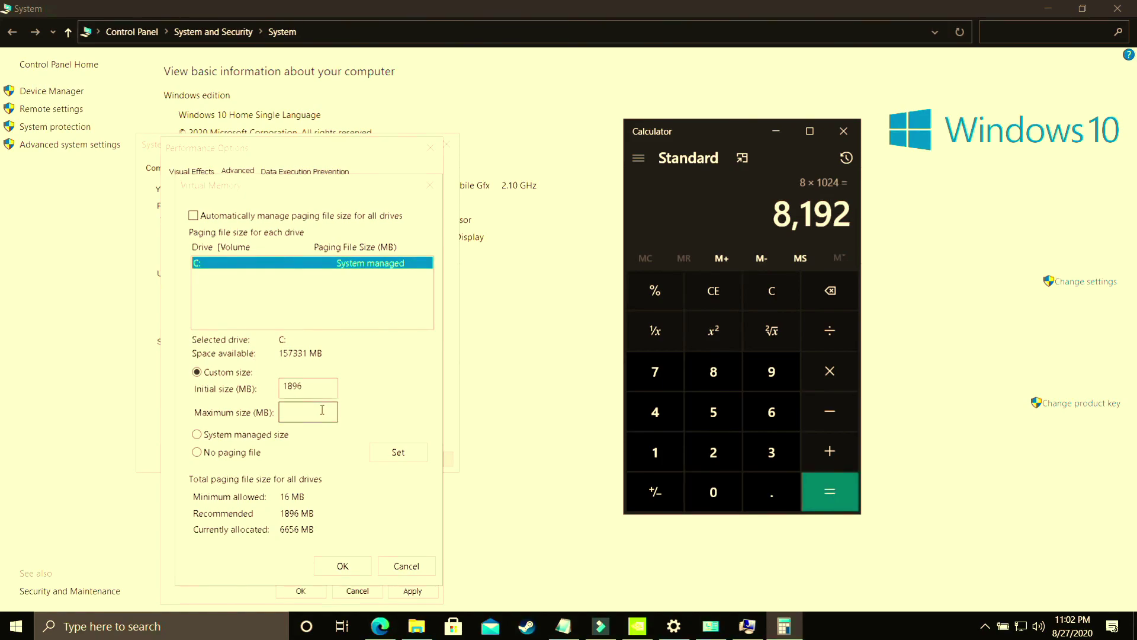
text(8192)
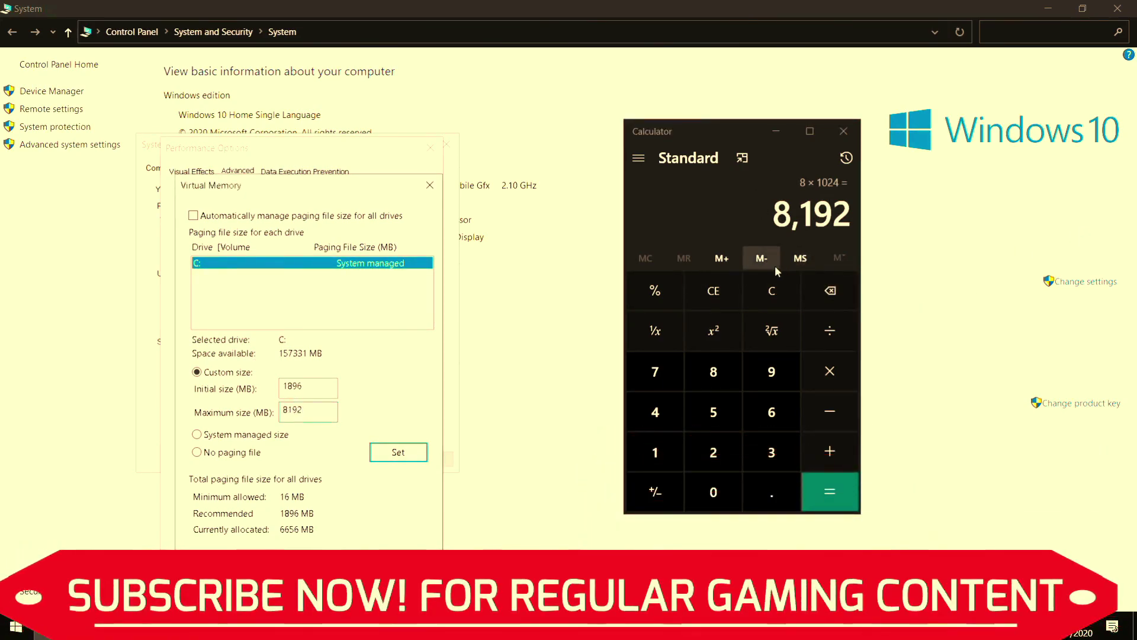
Calculate 16 × 1024 and 12 × 1024 as alternative maximum paging file sizes, and close Calculator
click(764, 293)
text(16*1024)
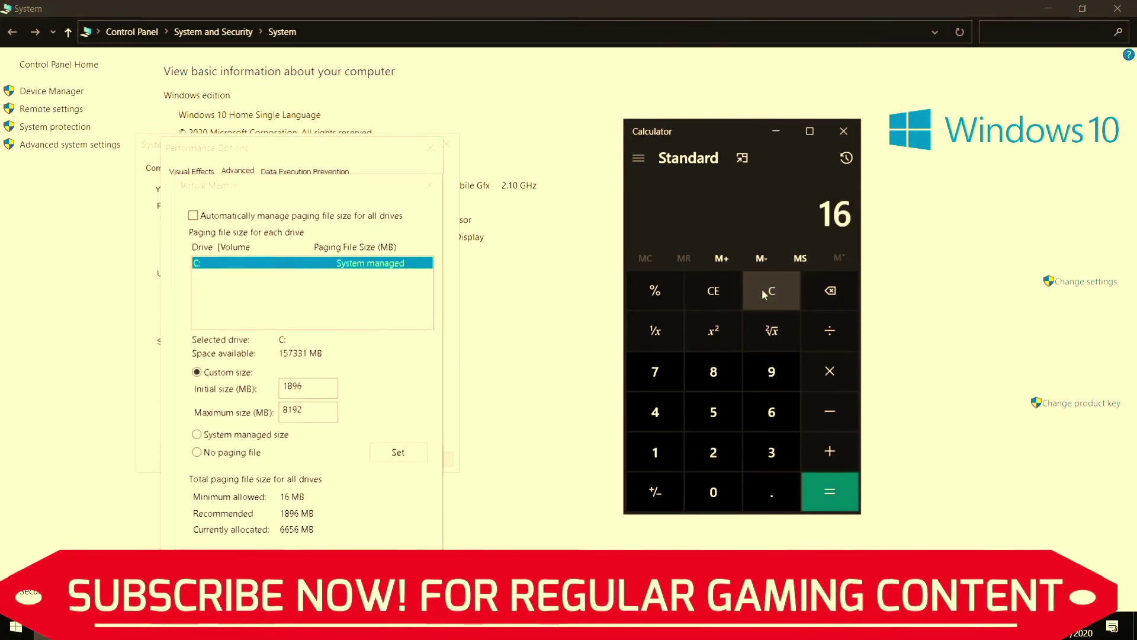
key(Return)
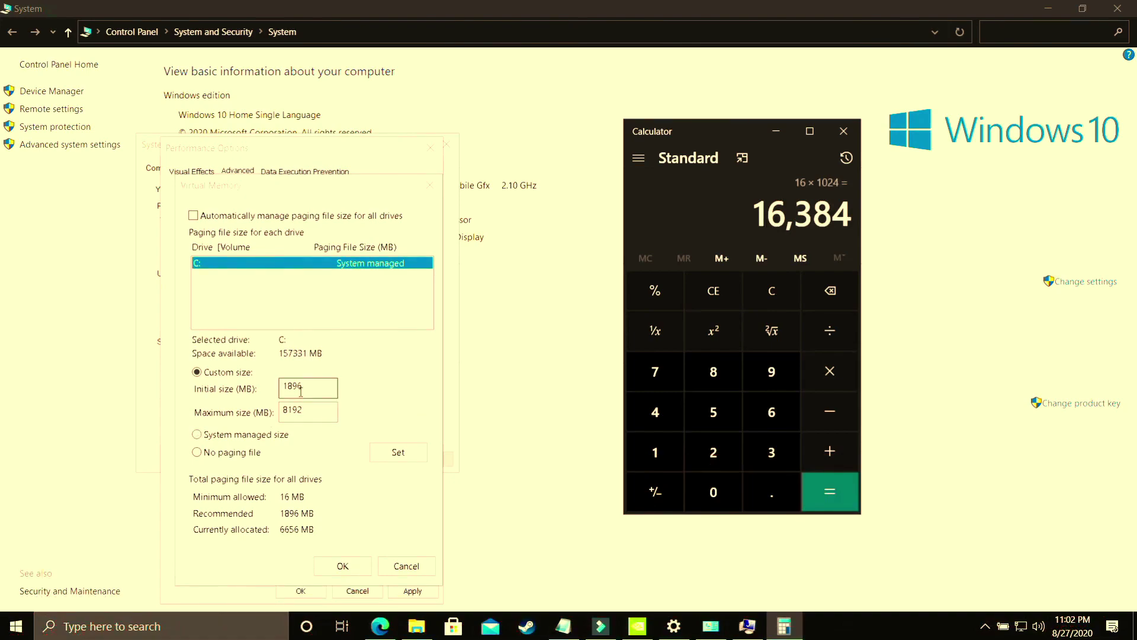
click(274, 415)
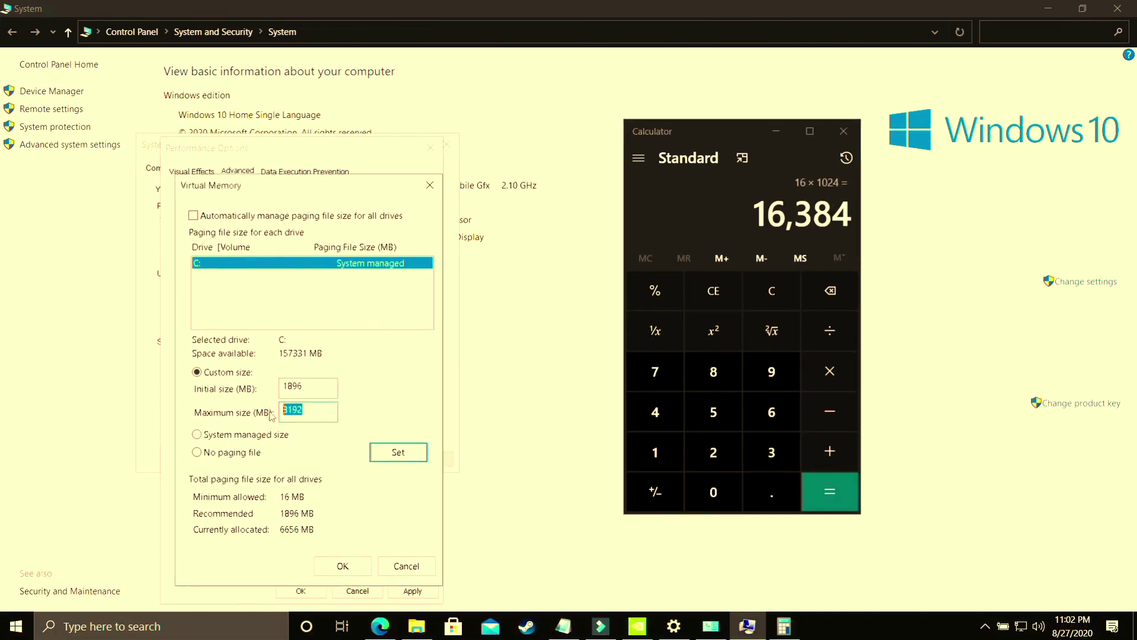
click(771, 299)
text(12*1024)
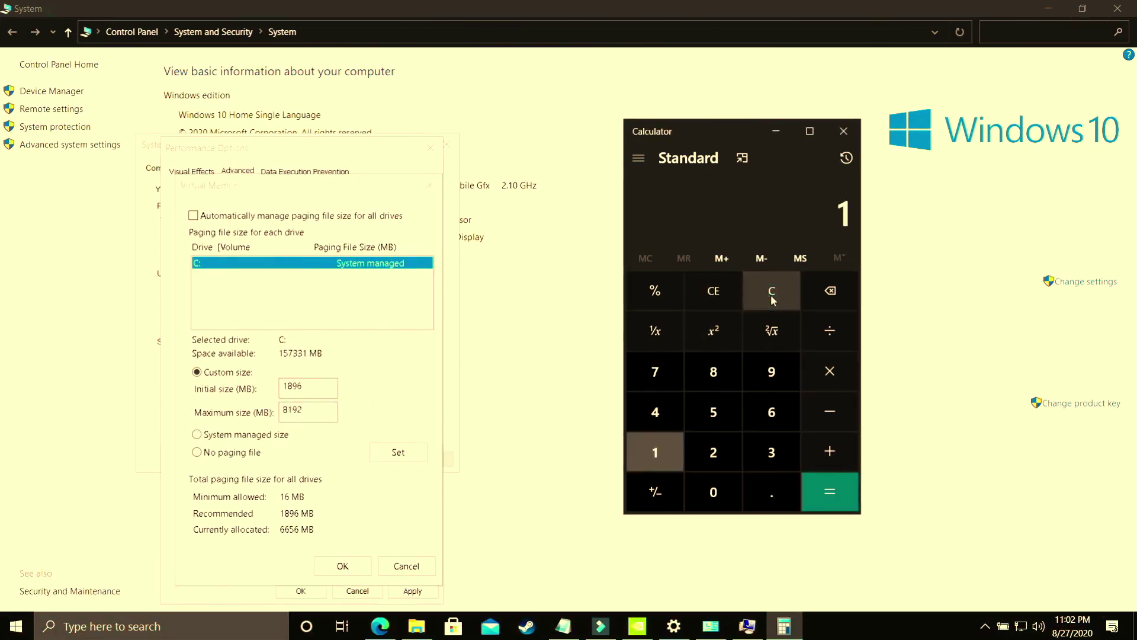
key(Return)
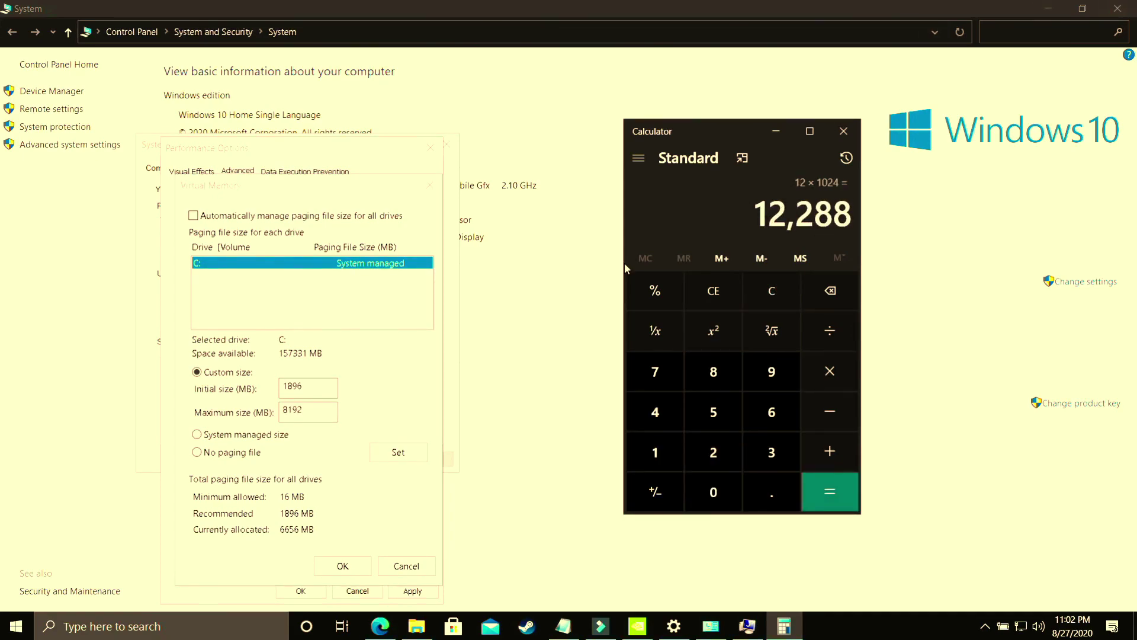
double_click(310, 414)
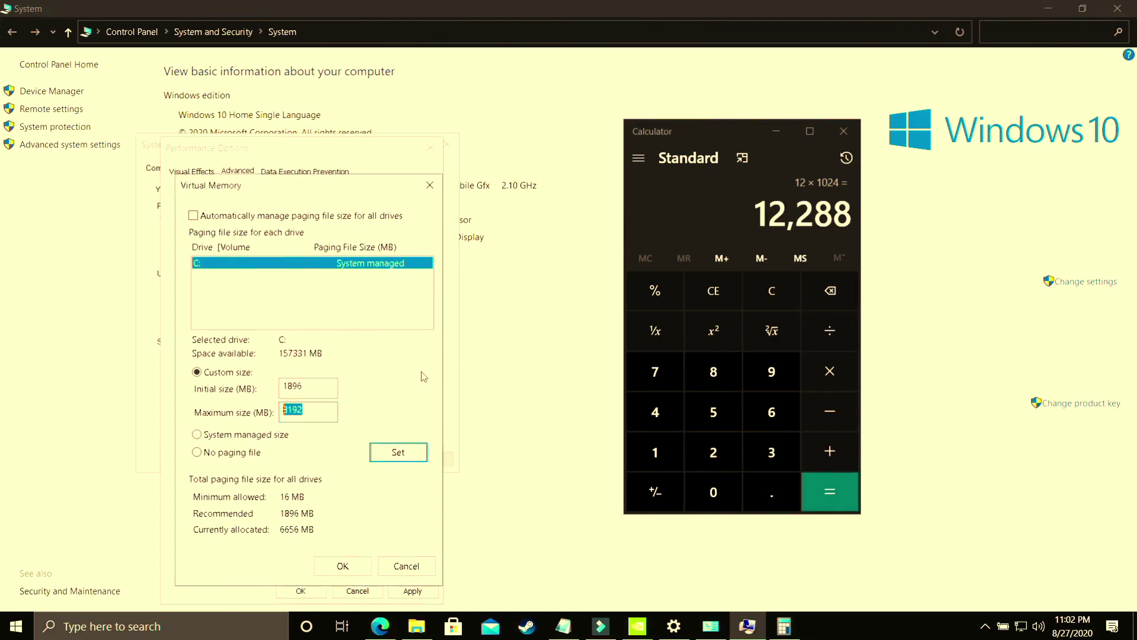
click(844, 132)
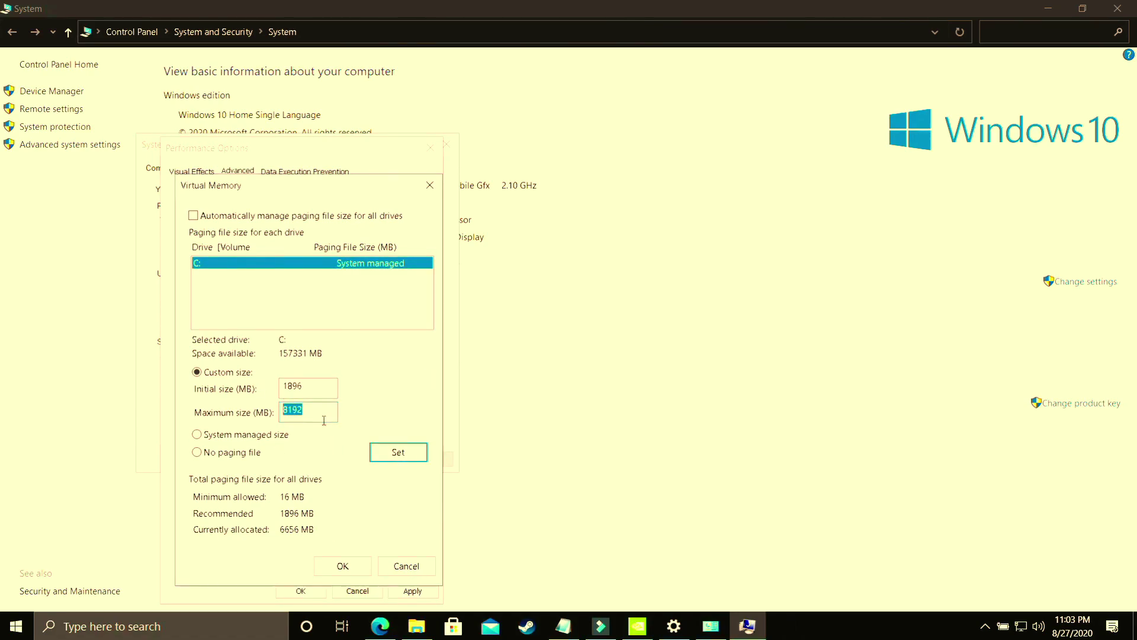
Confirm the virtual memory change, apply the Performance Options and close System Properties
click(343, 565)
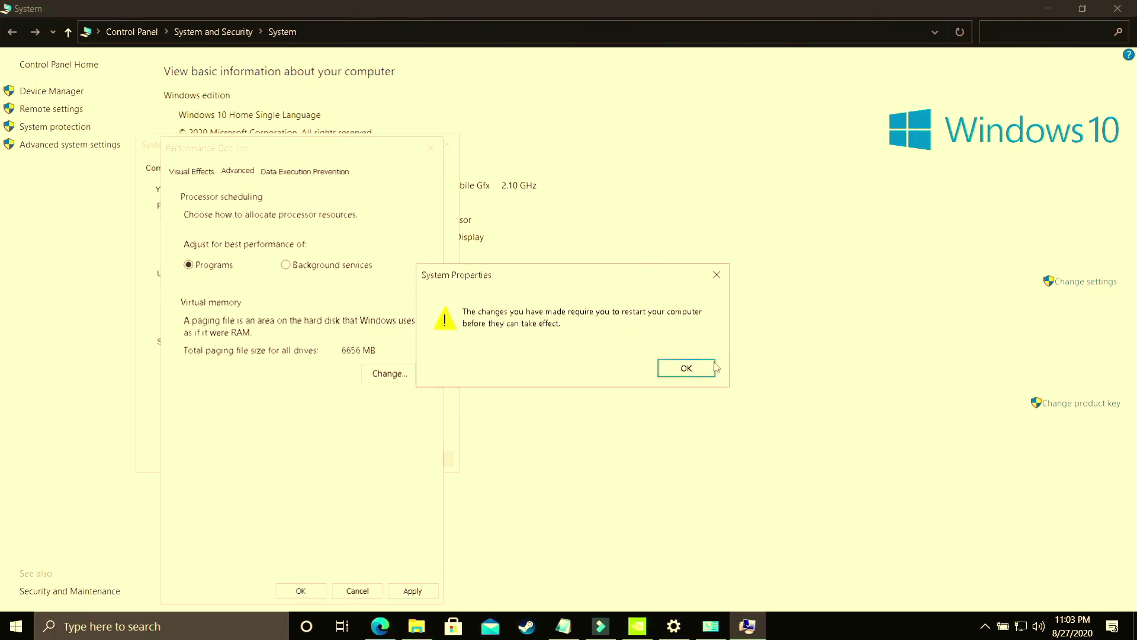
click(686, 368)
click(426, 594)
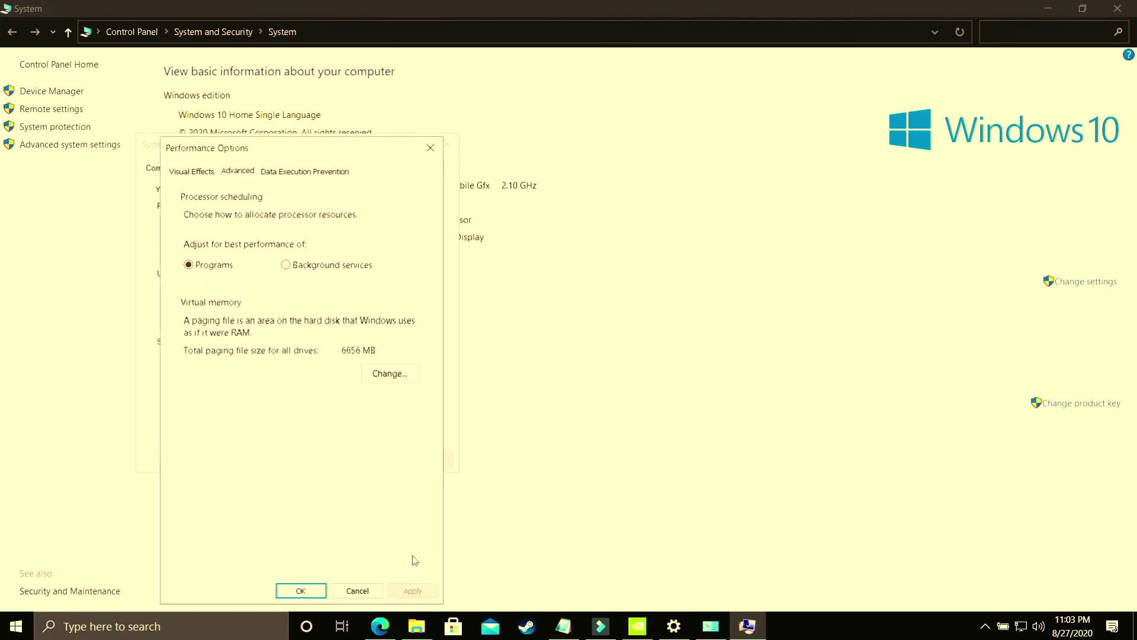
click(324, 590)
click(295, 460)
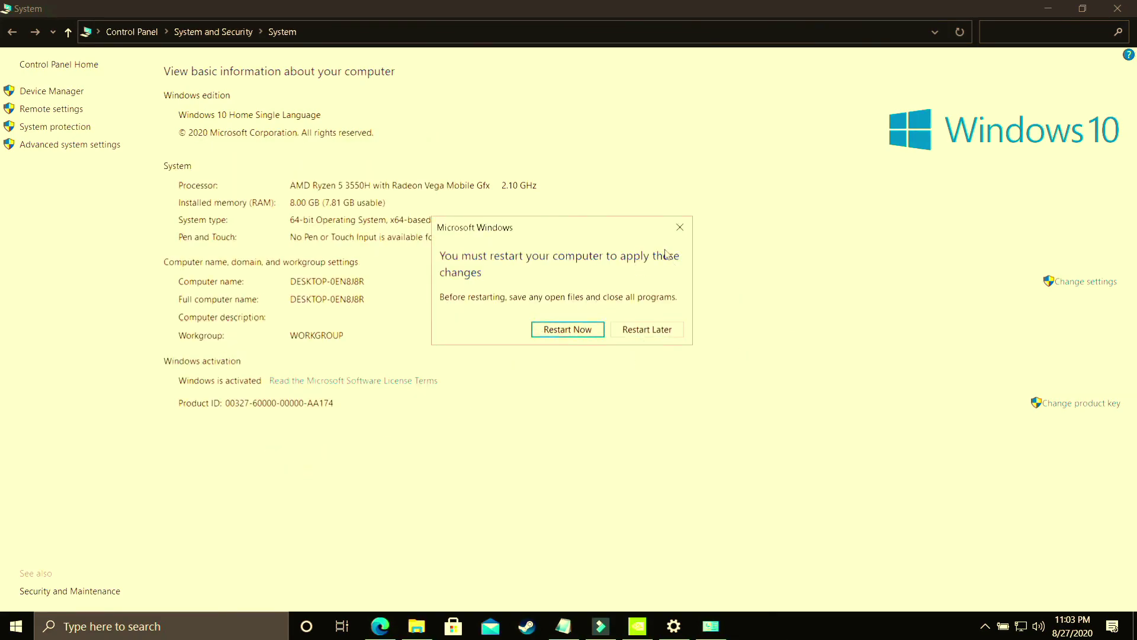
Return to the desktop and open the Windows Temp folder in a maximized window by running temp from the Run dialog
key(super+d)
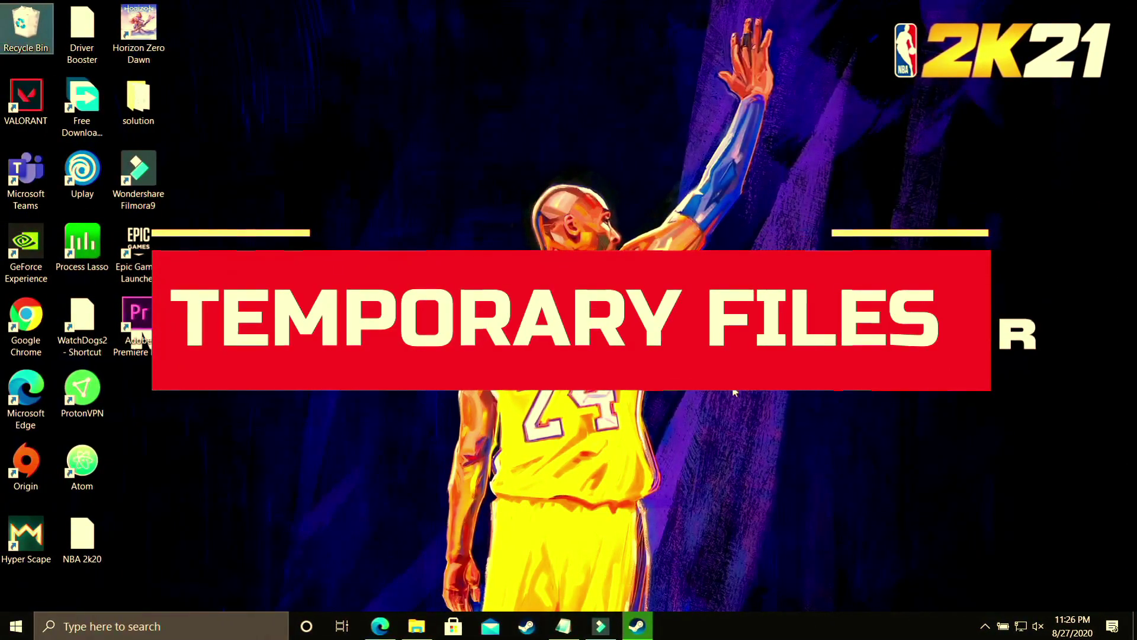
click(124, 624)
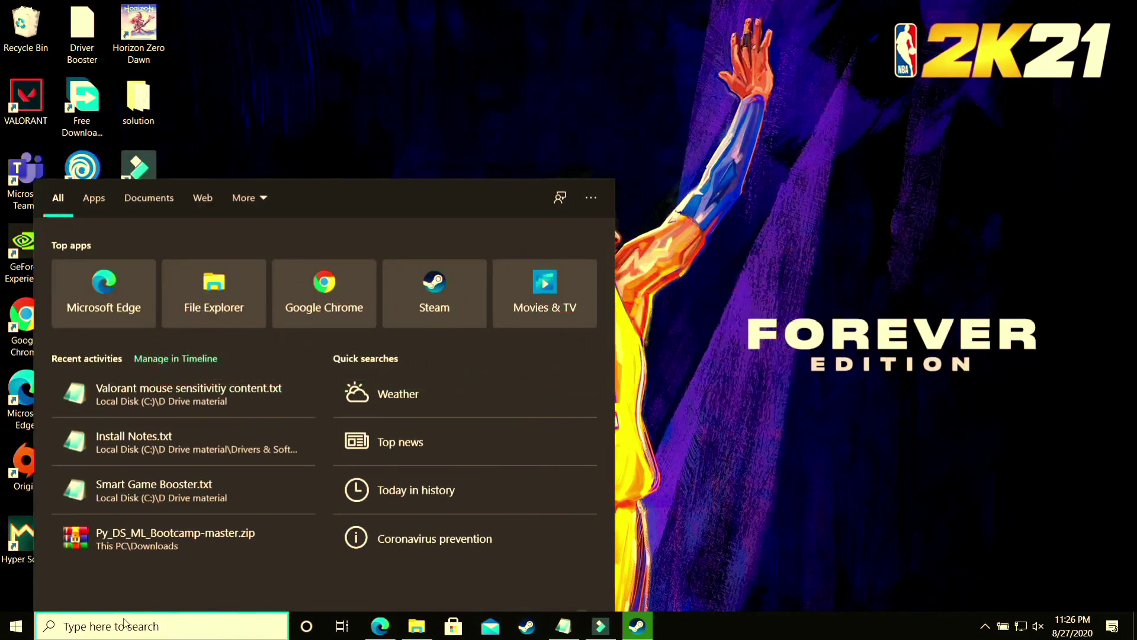
text(run)
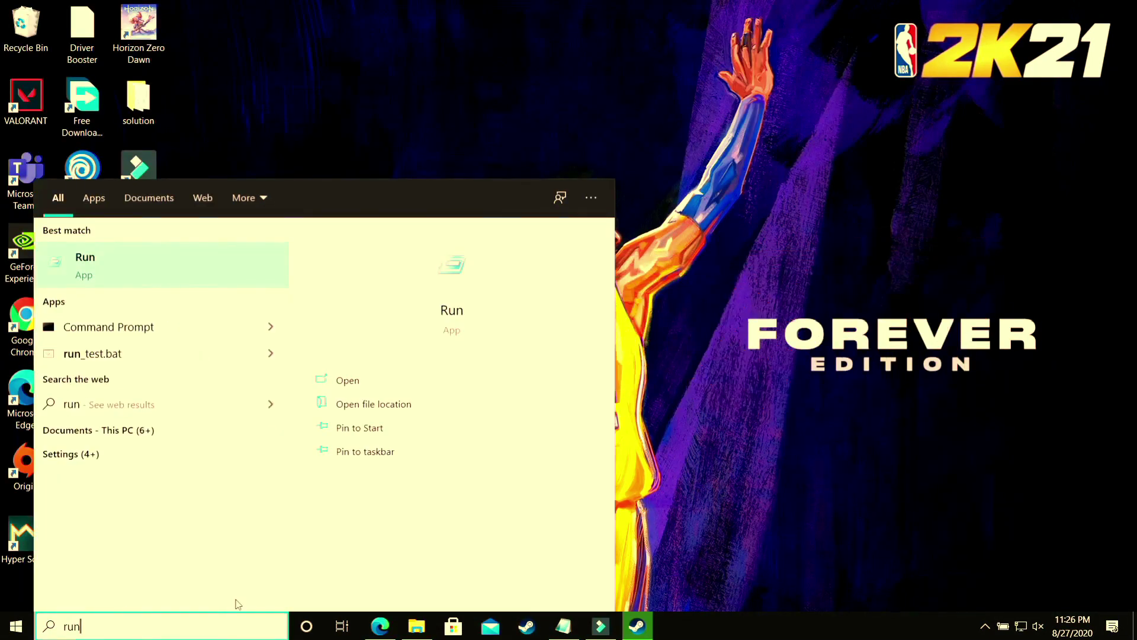
click(117, 261)
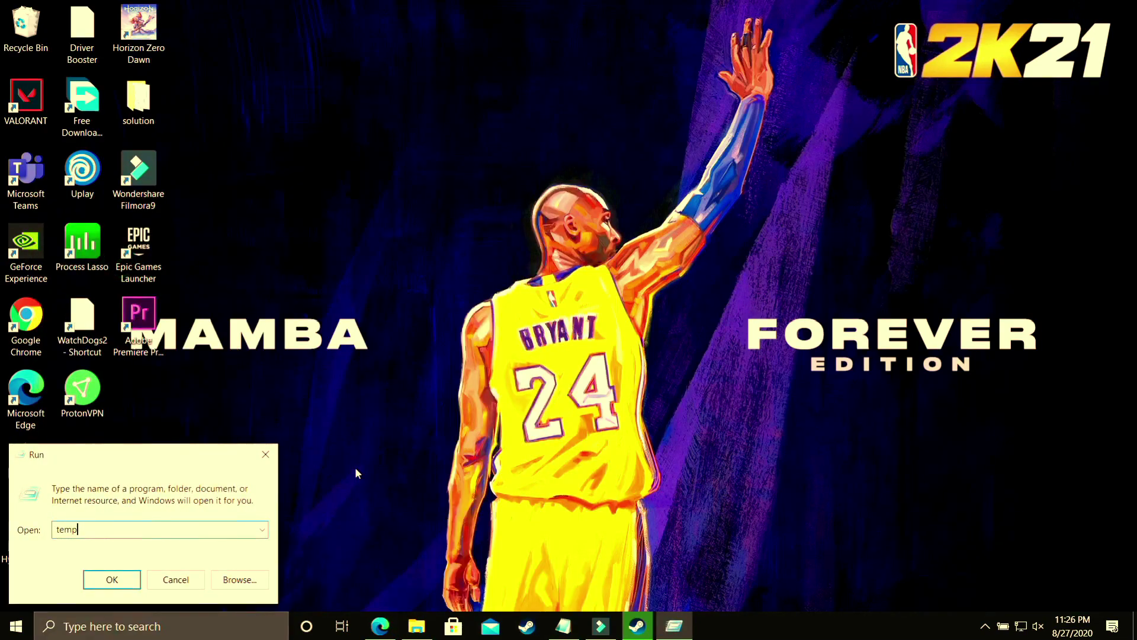
key(Return)
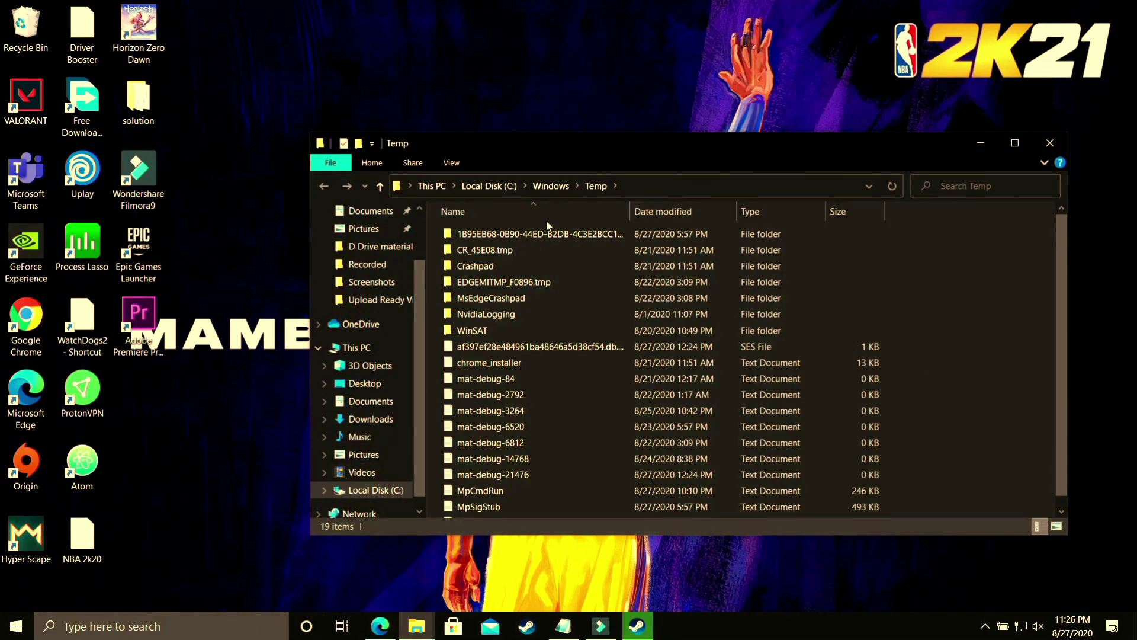
double_click(587, 144)
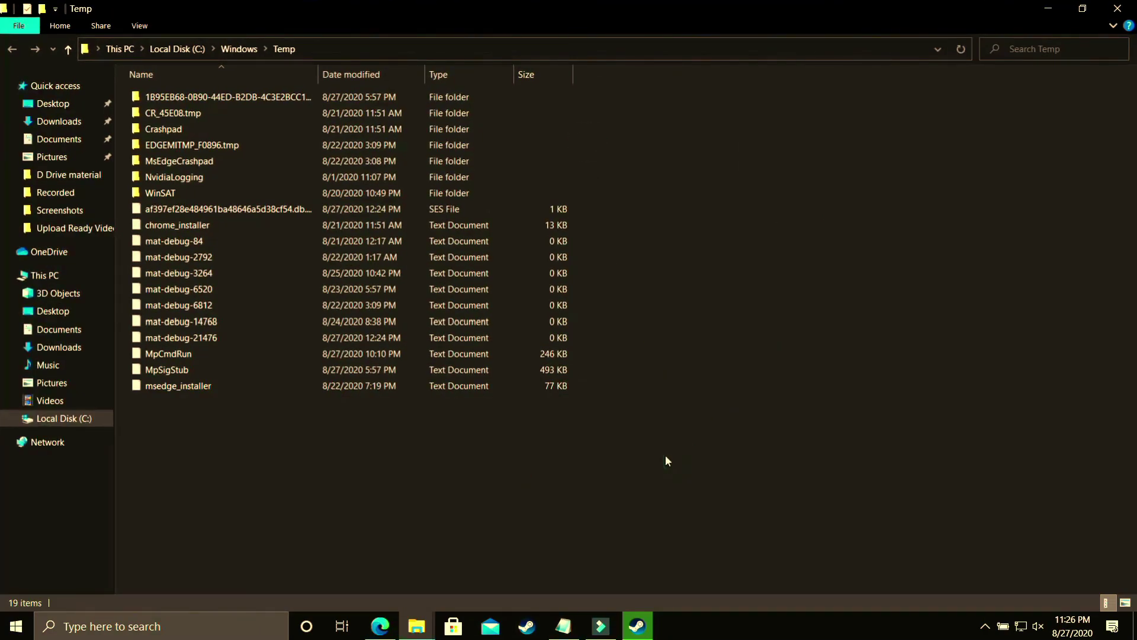
Permanently delete everything in the Windows Temp folder, granting administrator permission for all items, and close the folder
key(ctrl+a)
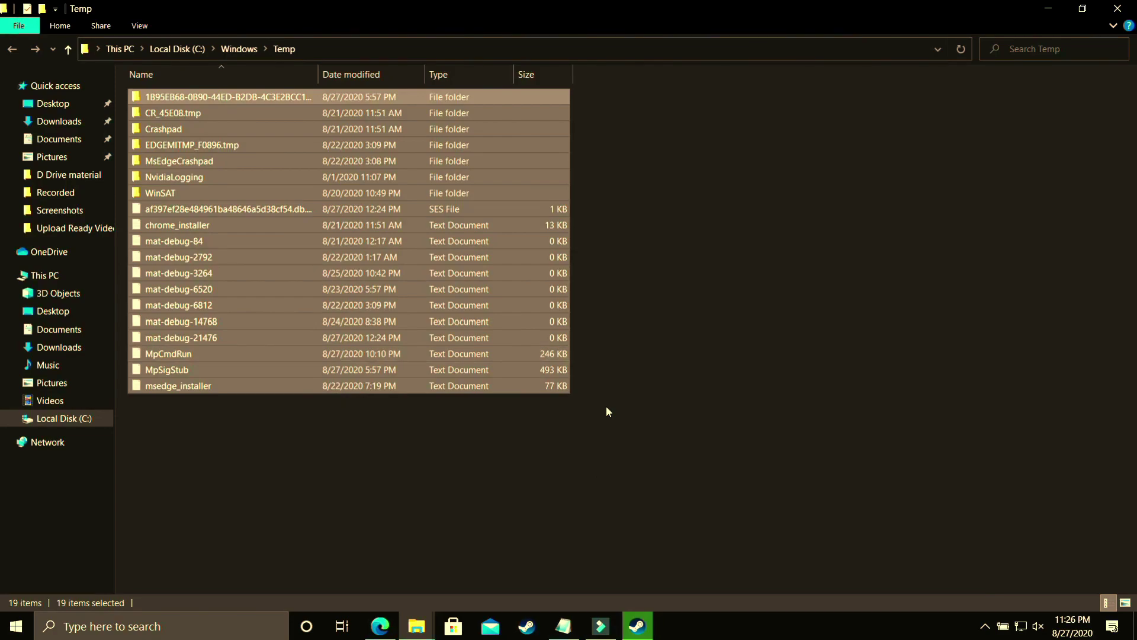
key(shift+Delete)
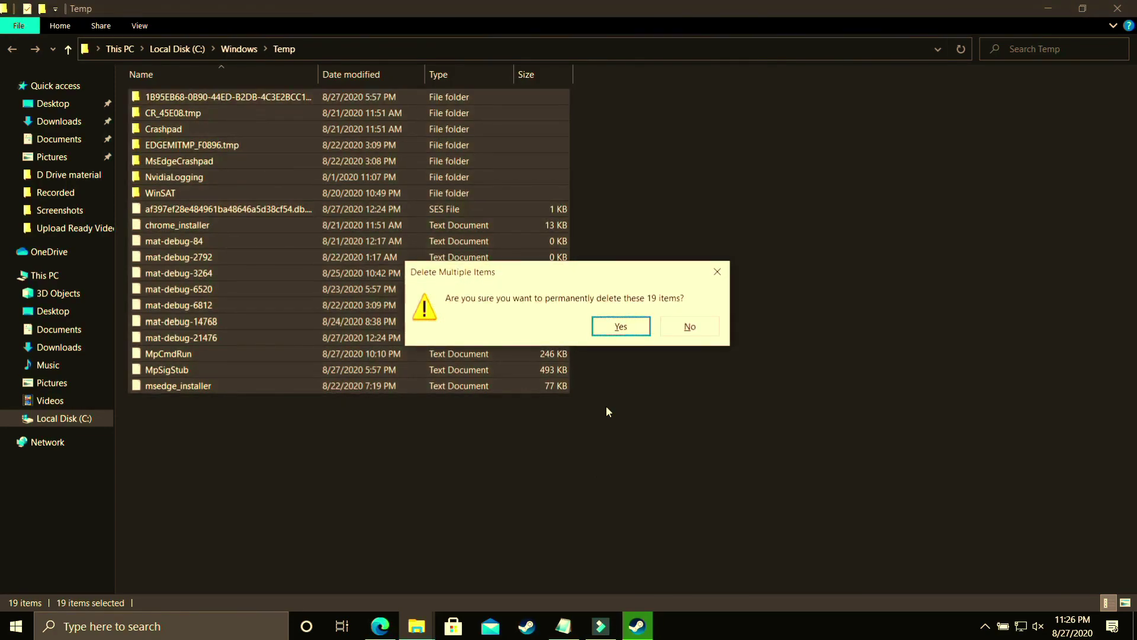
key(Return)
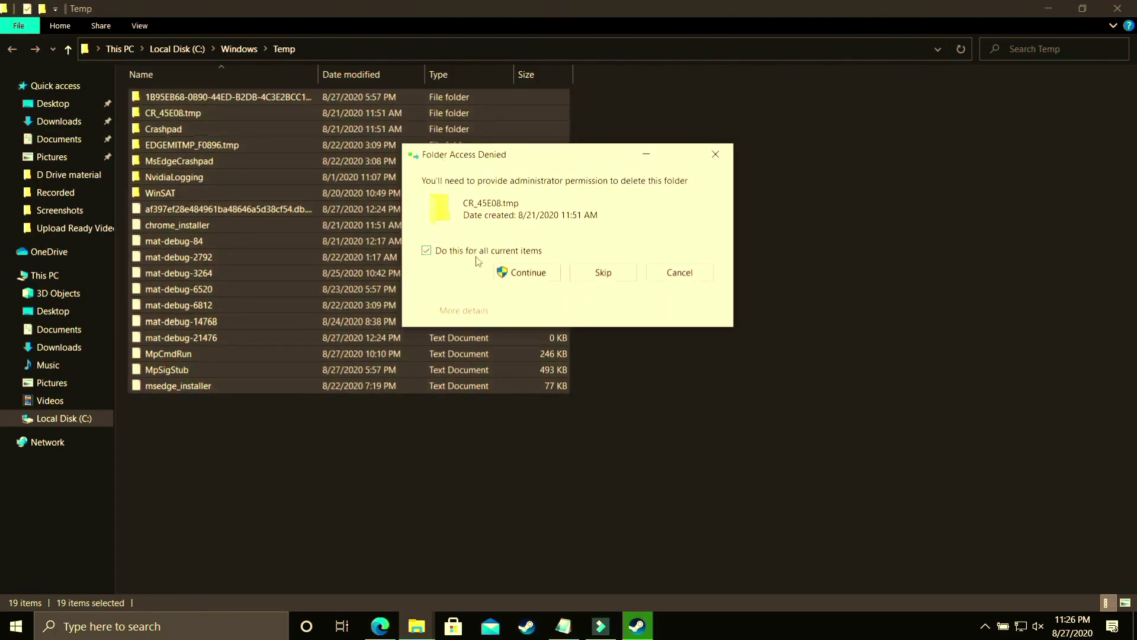
click(516, 273)
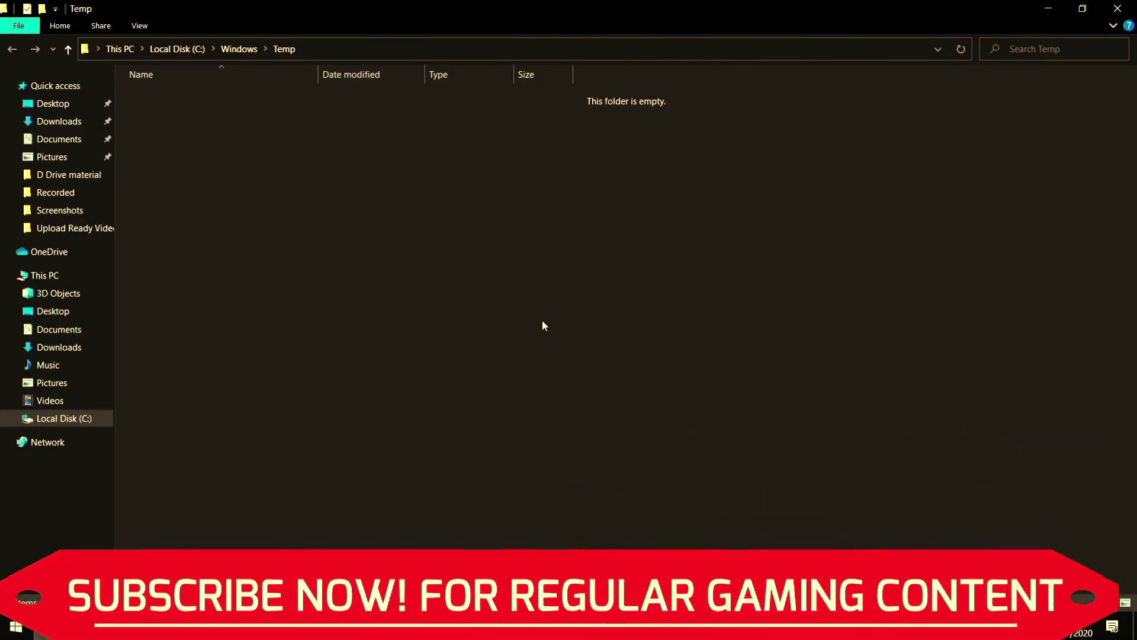
click(1117, 9)
Open the user's local Temp folder by running %temp% from the Run dialog
click(35, 613)
text(run)
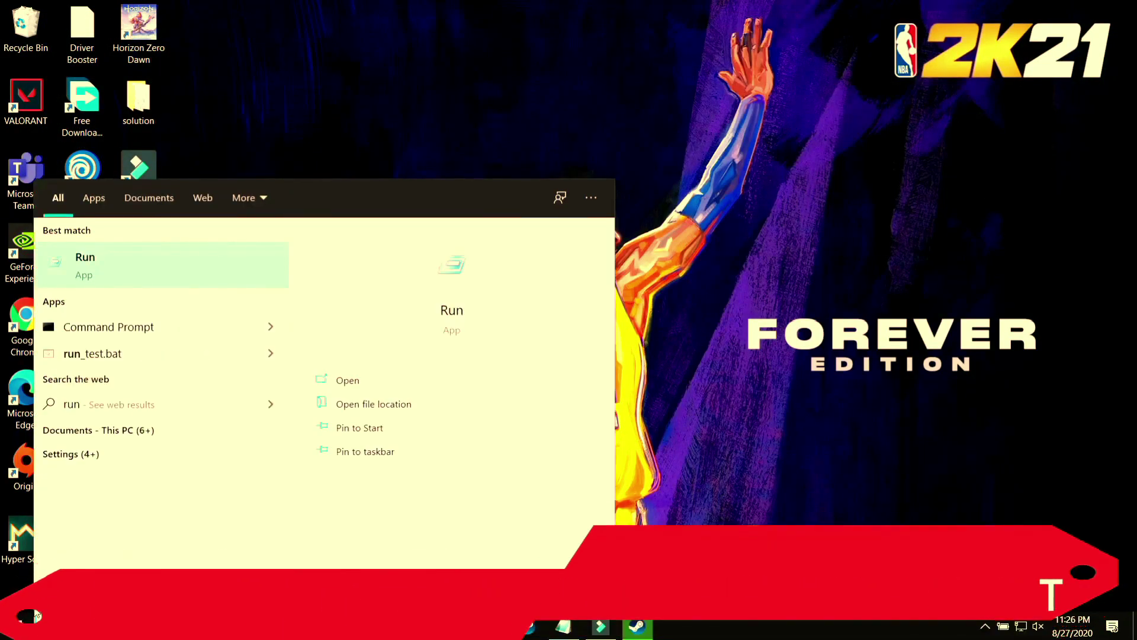
click(97, 268)
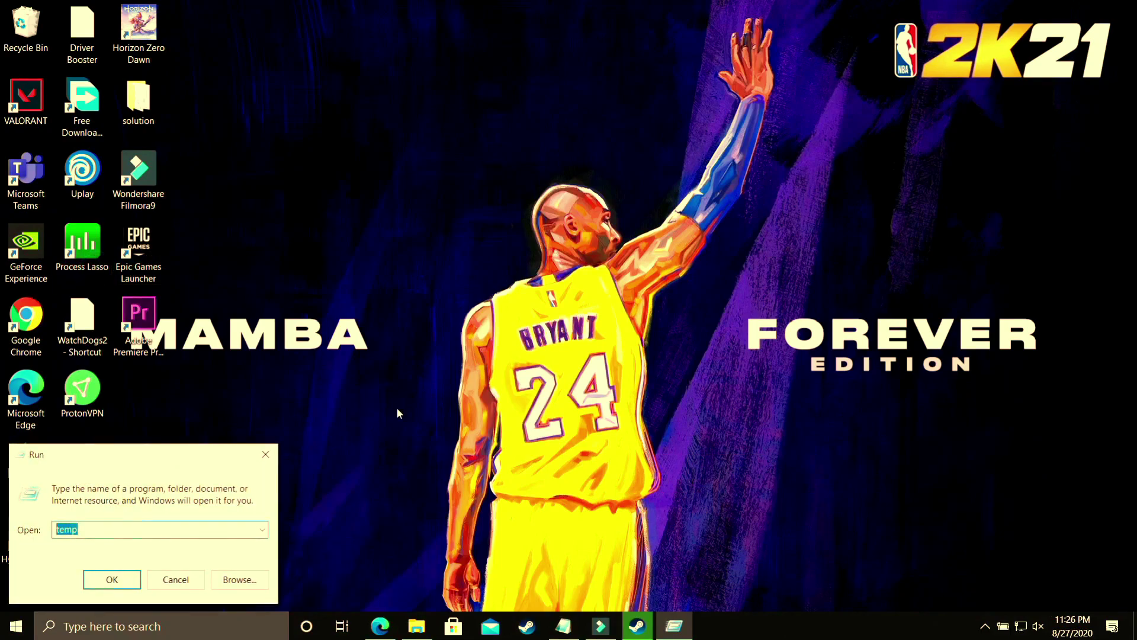
text(%temp%)
click(112, 580)
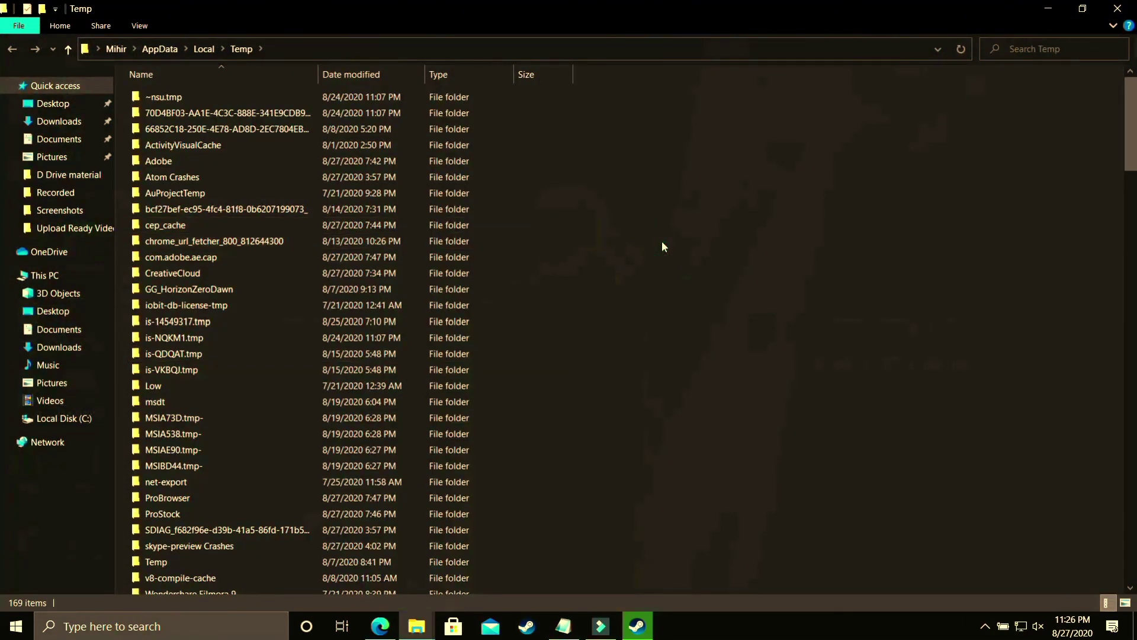
Permanently delete everything in the user's local Temp folder, skipping all files that are in use
key(ctrl+a)
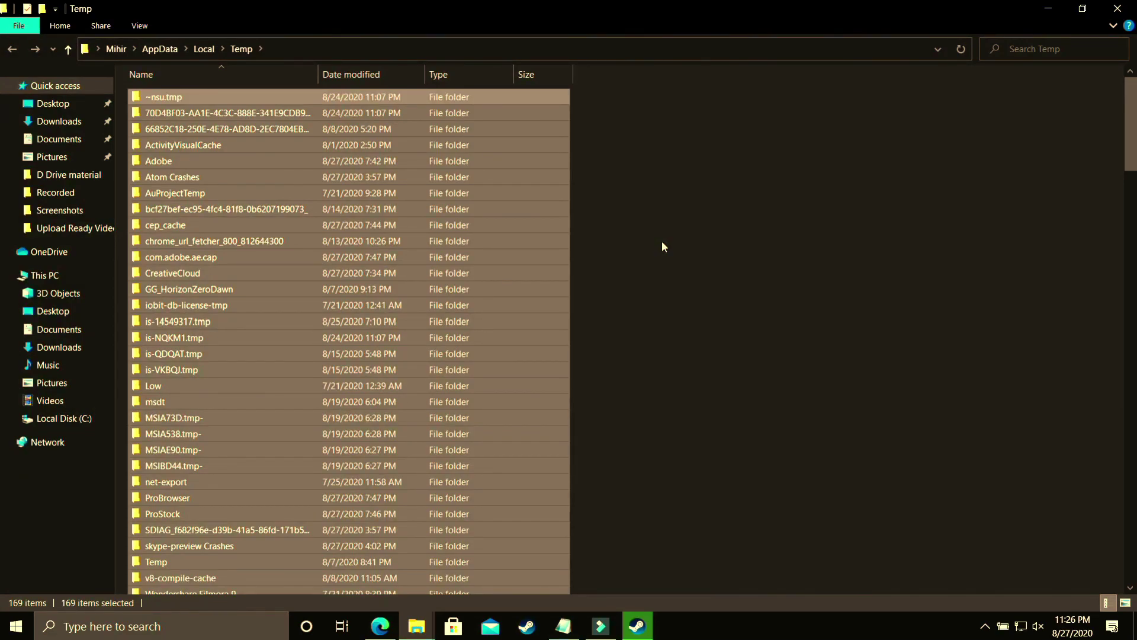
key(shift+Delete)
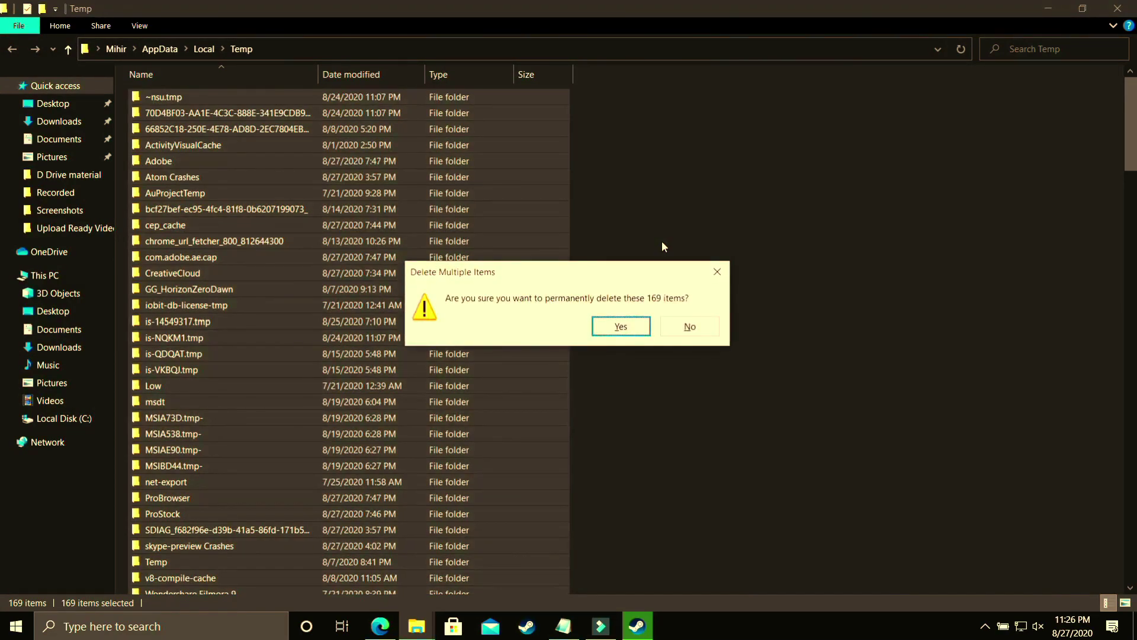
key(Return)
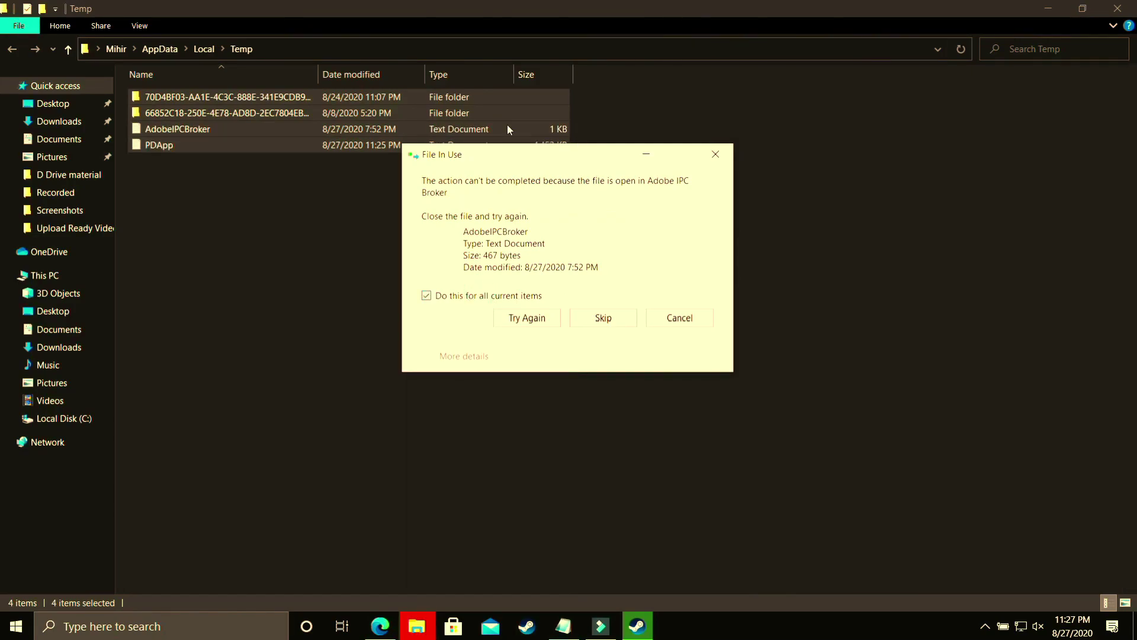
click(604, 319)
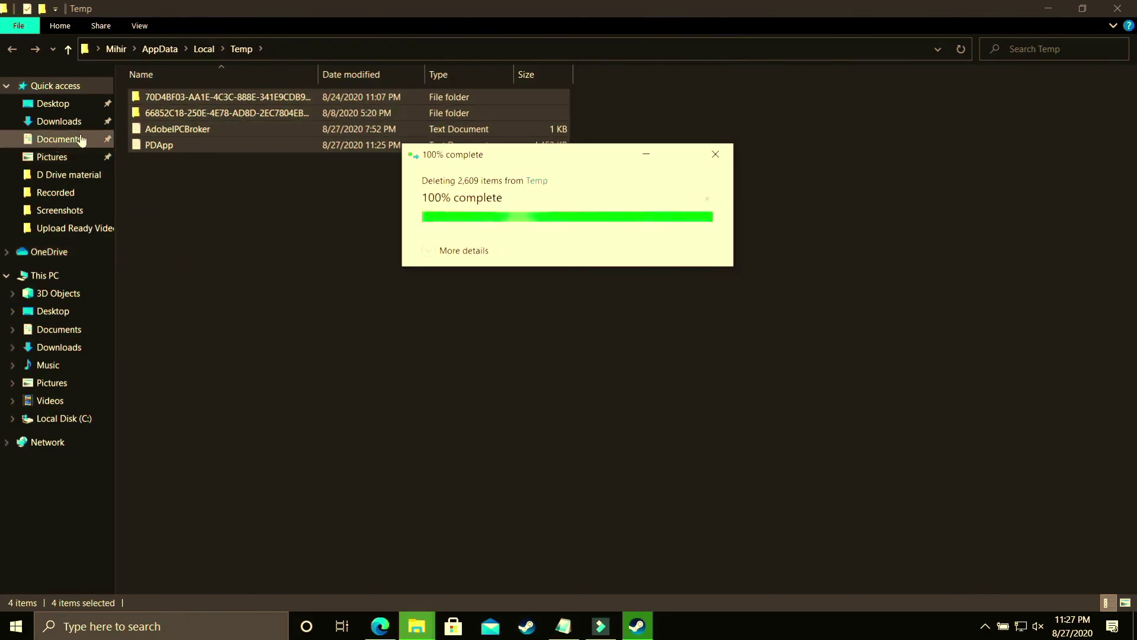
Open the Prefetch folder inside the Windows folder on Local Disk (C:)
click(46, 276)
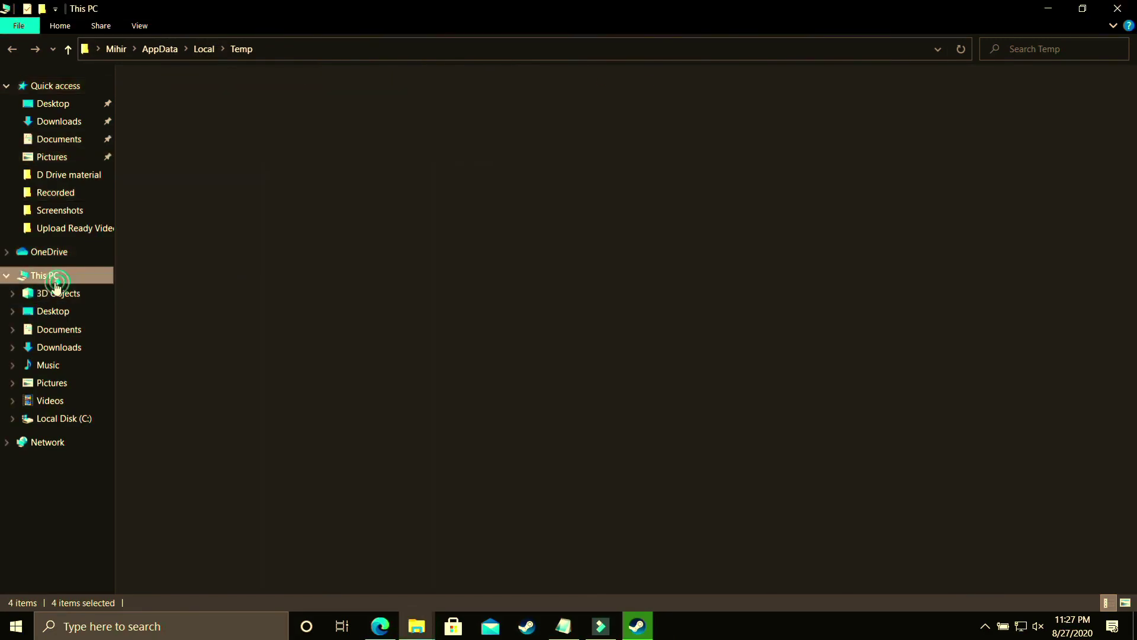
double_click(211, 199)
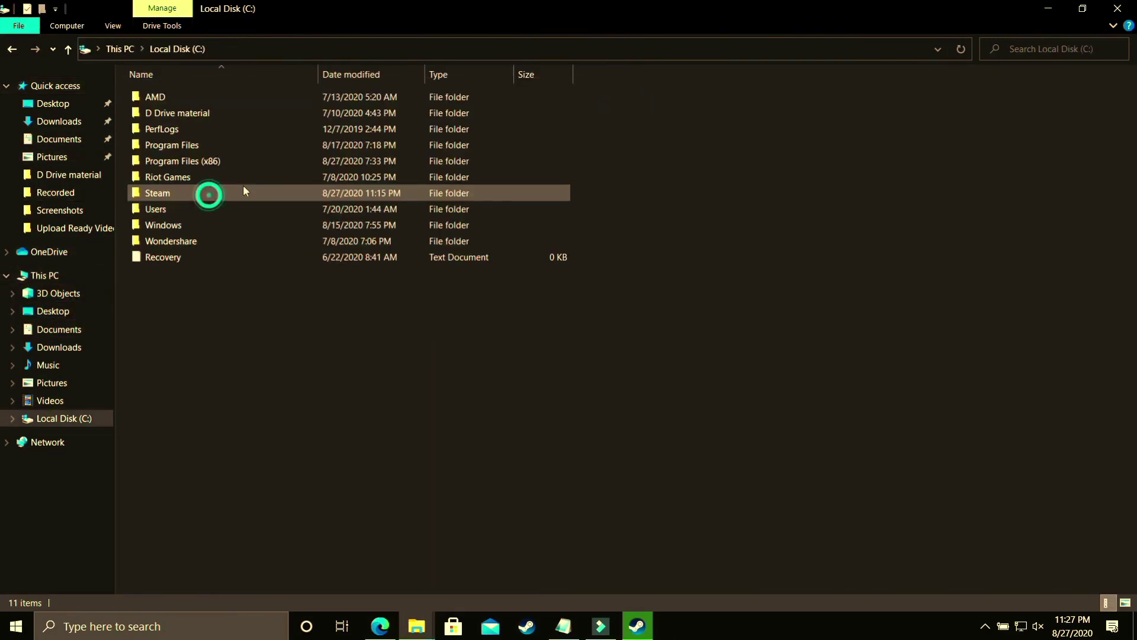
double_click(218, 225)
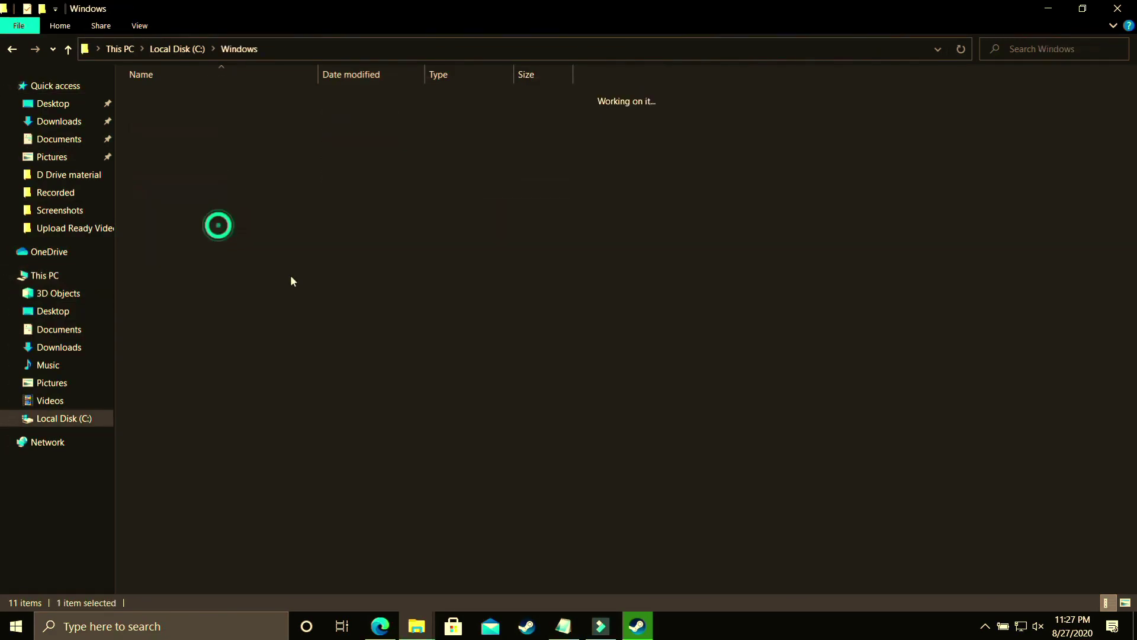
click(352, 307)
text(pre)
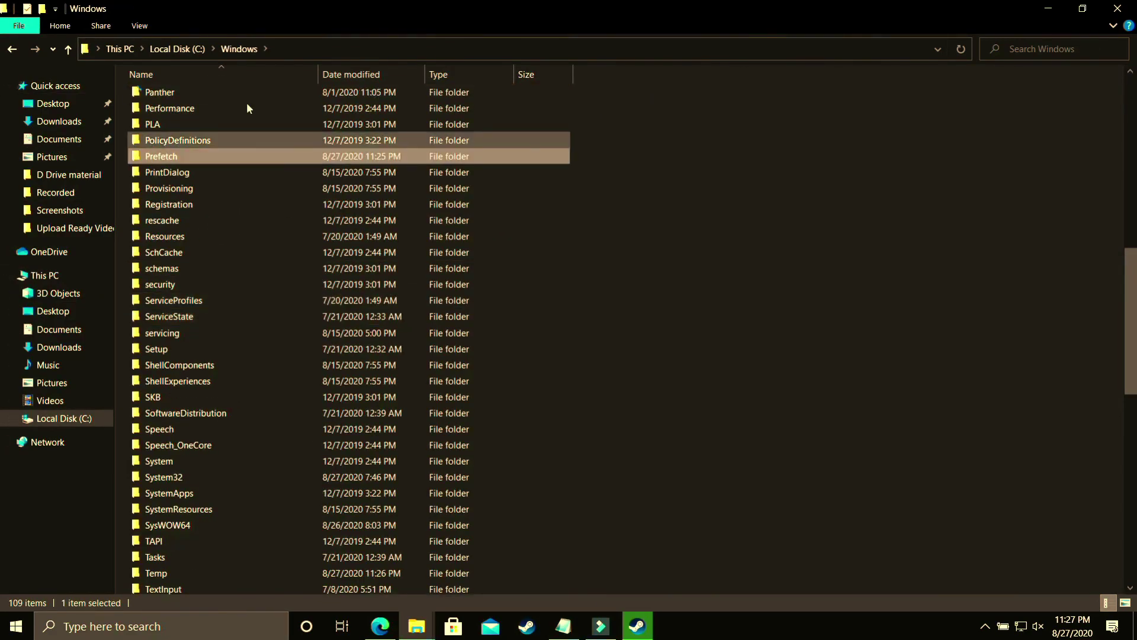
double_click(167, 154)
click(596, 333)
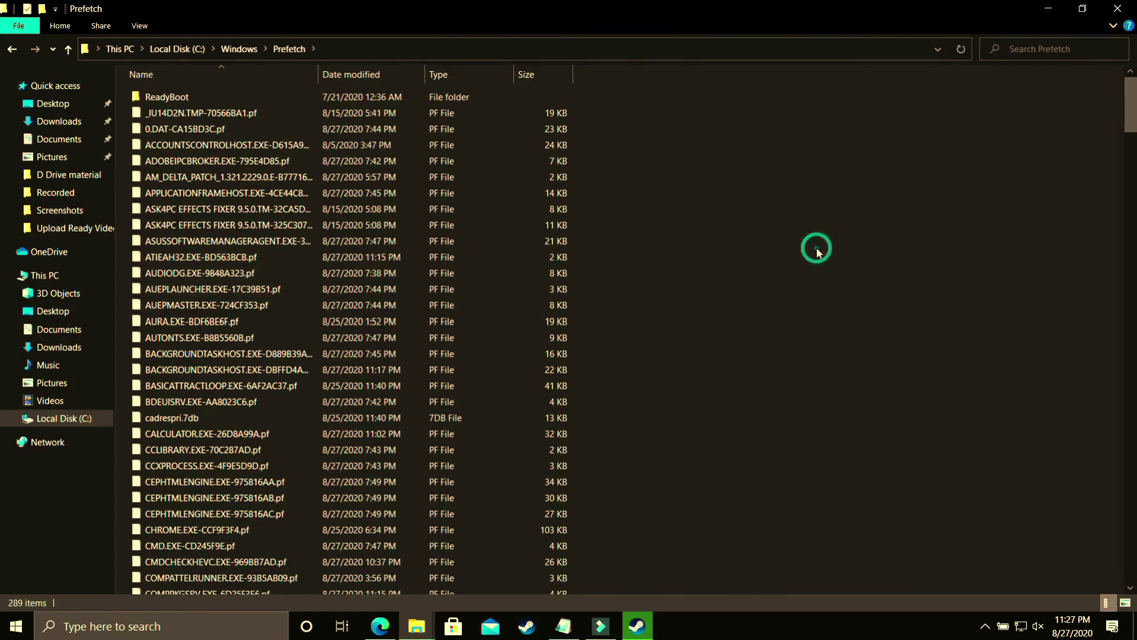
Permanently delete everything in the Prefetch folder, including the ReadyBoot folder, skipping all files that are in use
key(ctrl+a)
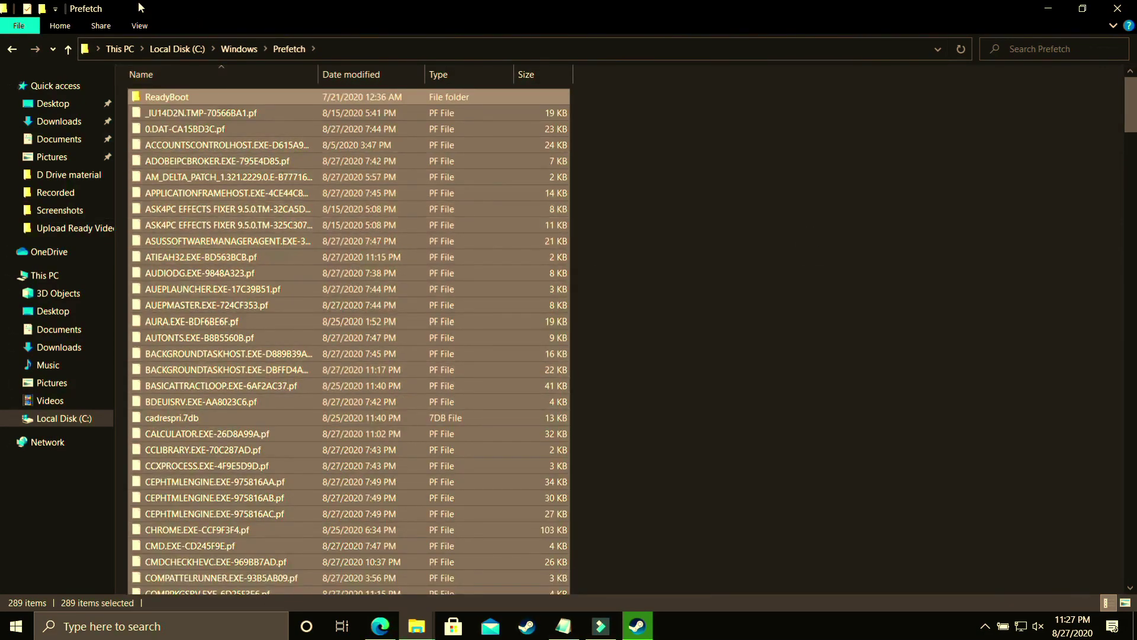
ctrl+click(167, 113)
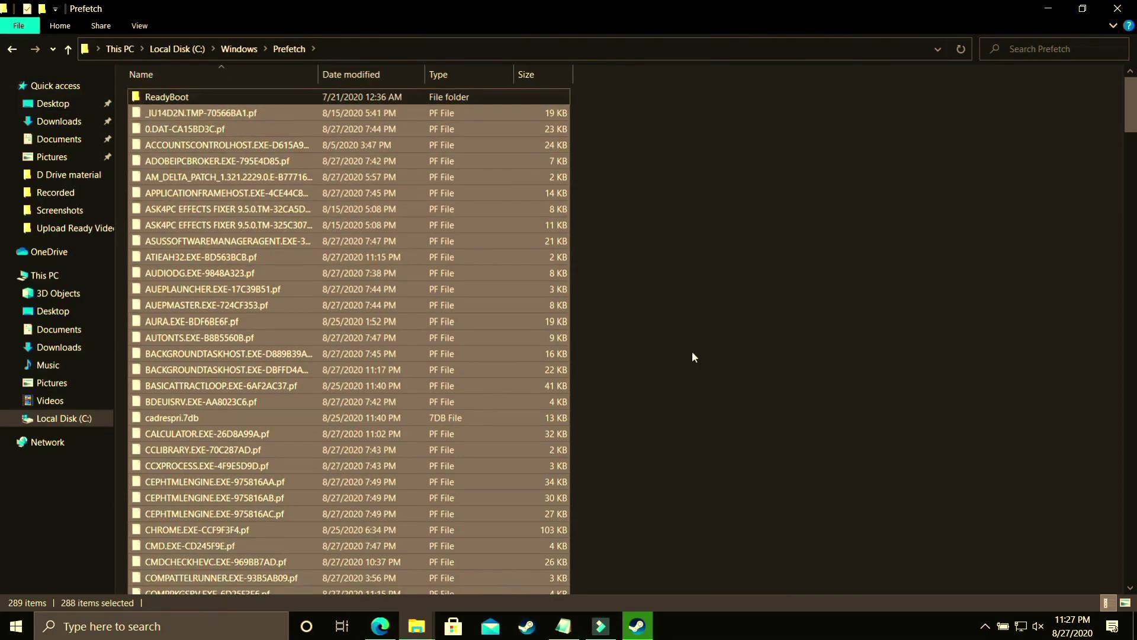
key(ctrl+a)
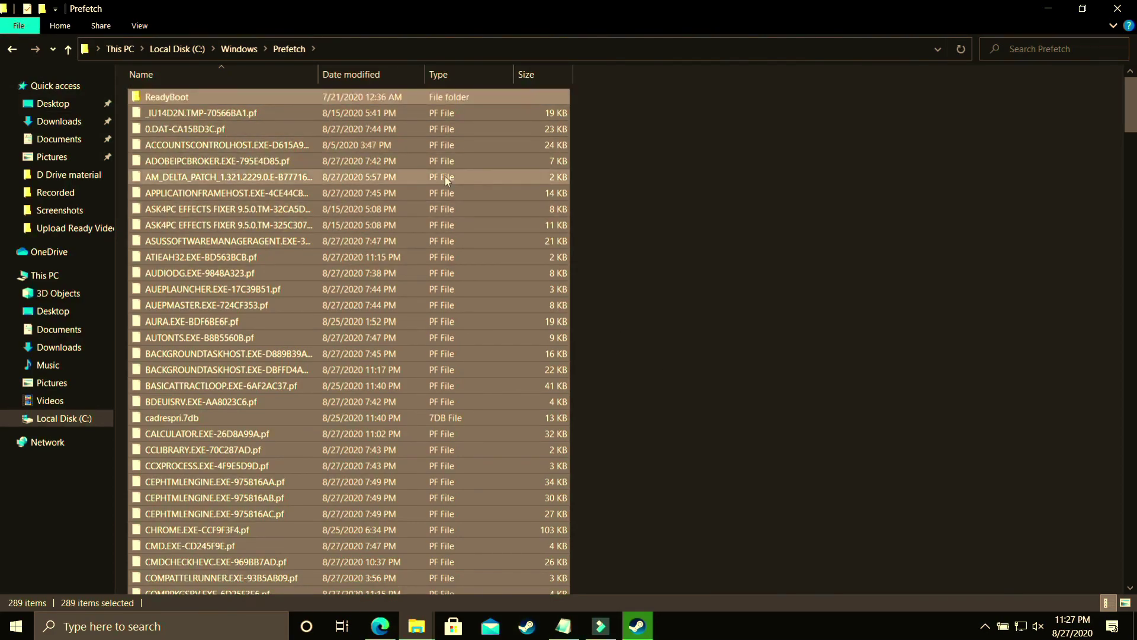
key(shift+Delete)
key(Return)
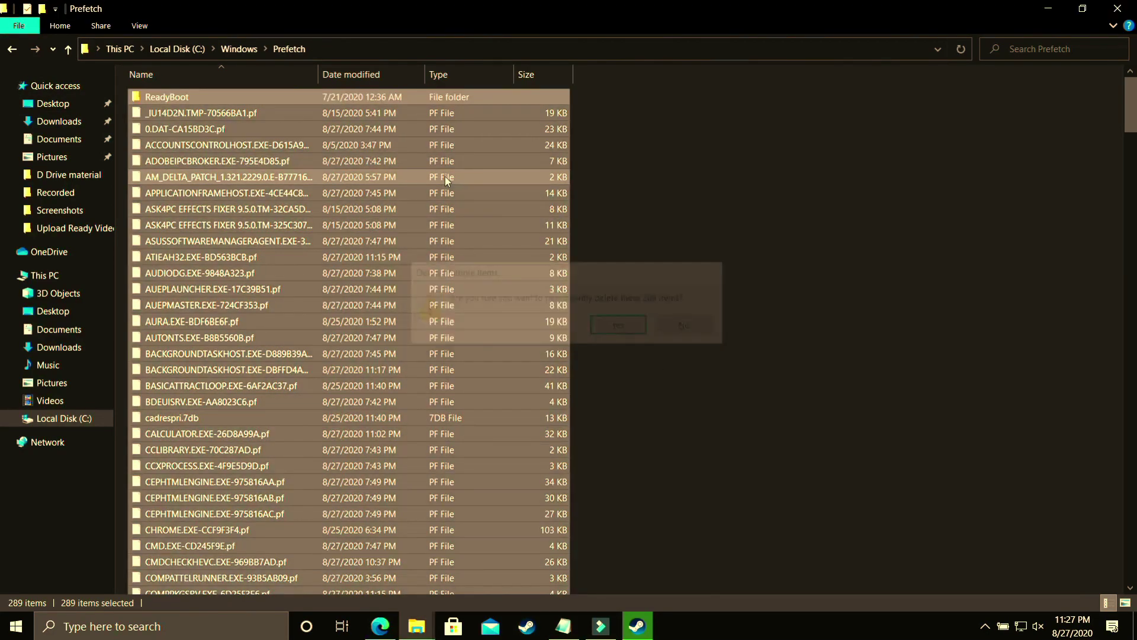
click(500, 286)
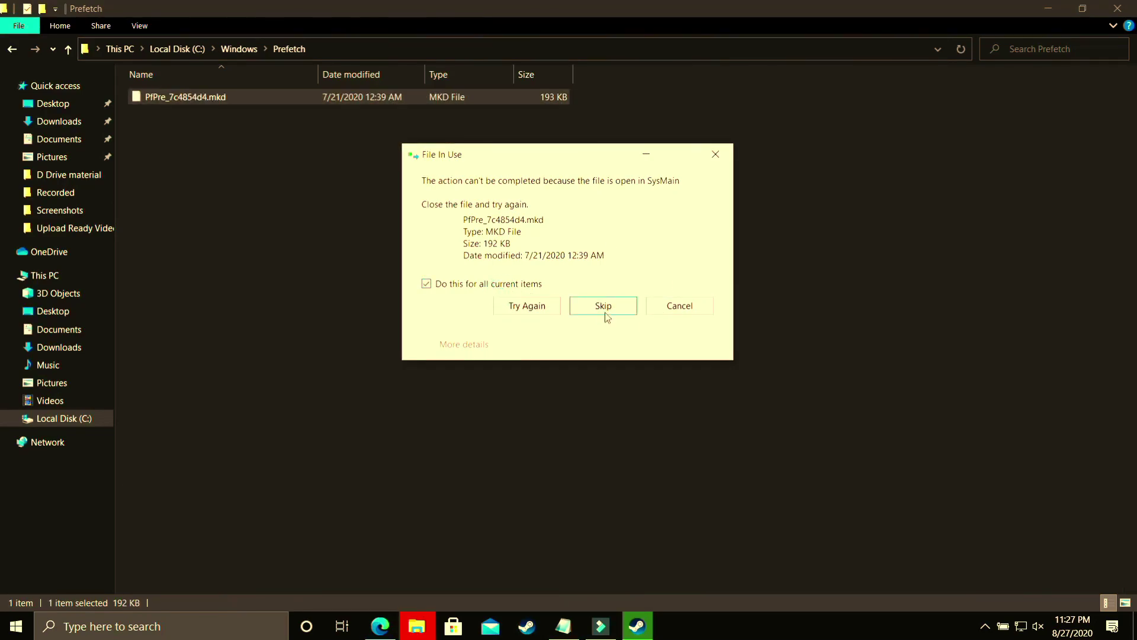
click(602, 306)
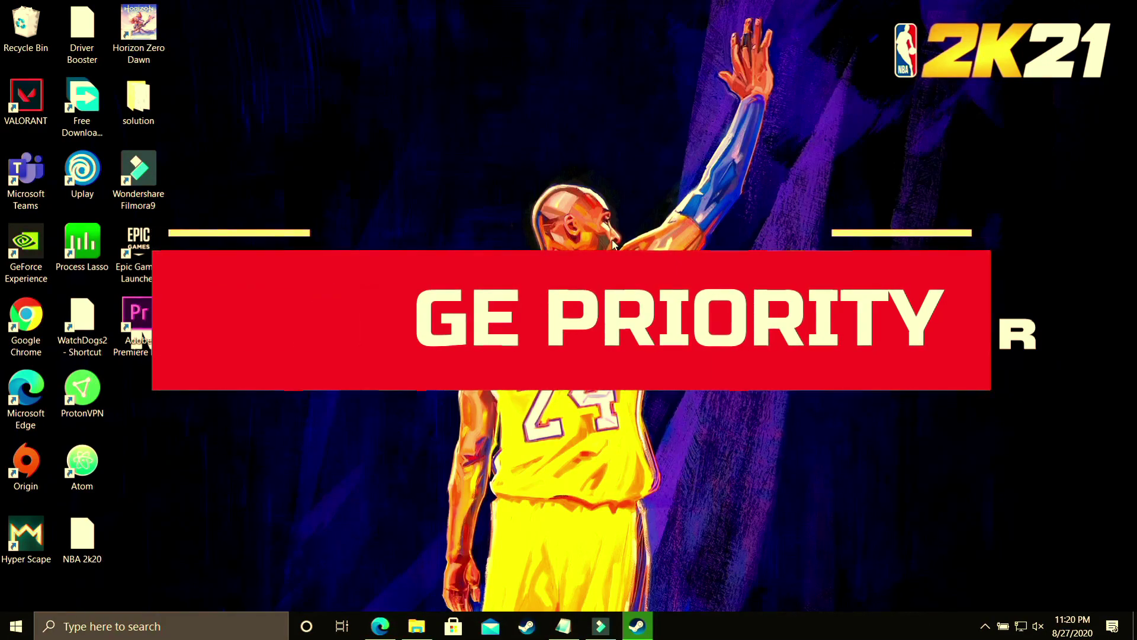
Launch NBA 2K20 from the Steam library and open Task Manager while the game is running
click(637, 626)
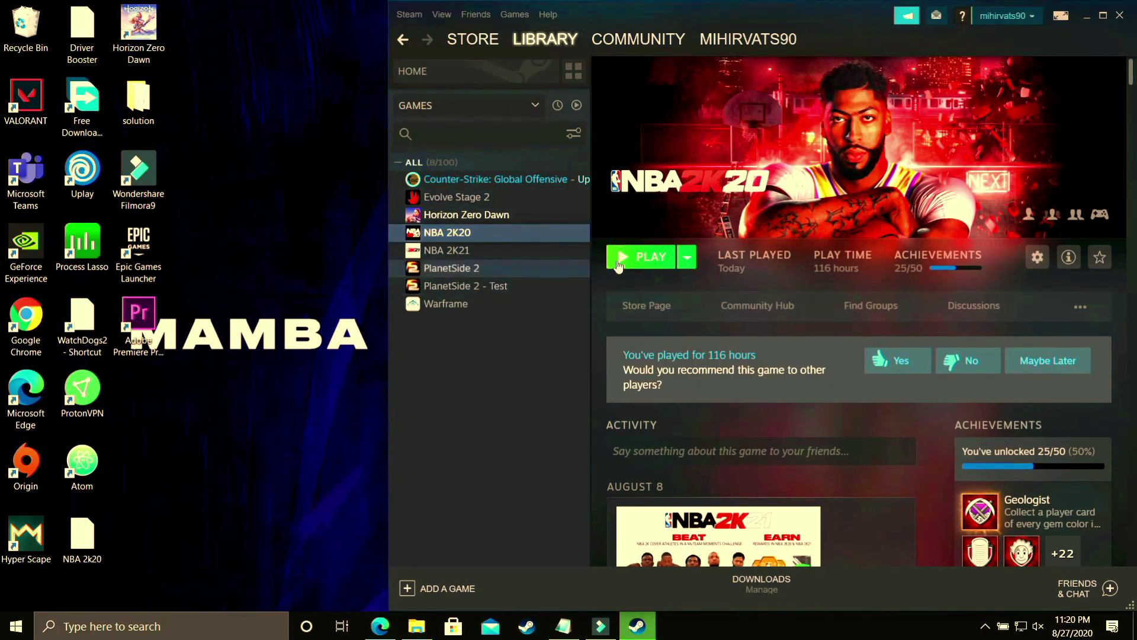
click(641, 259)
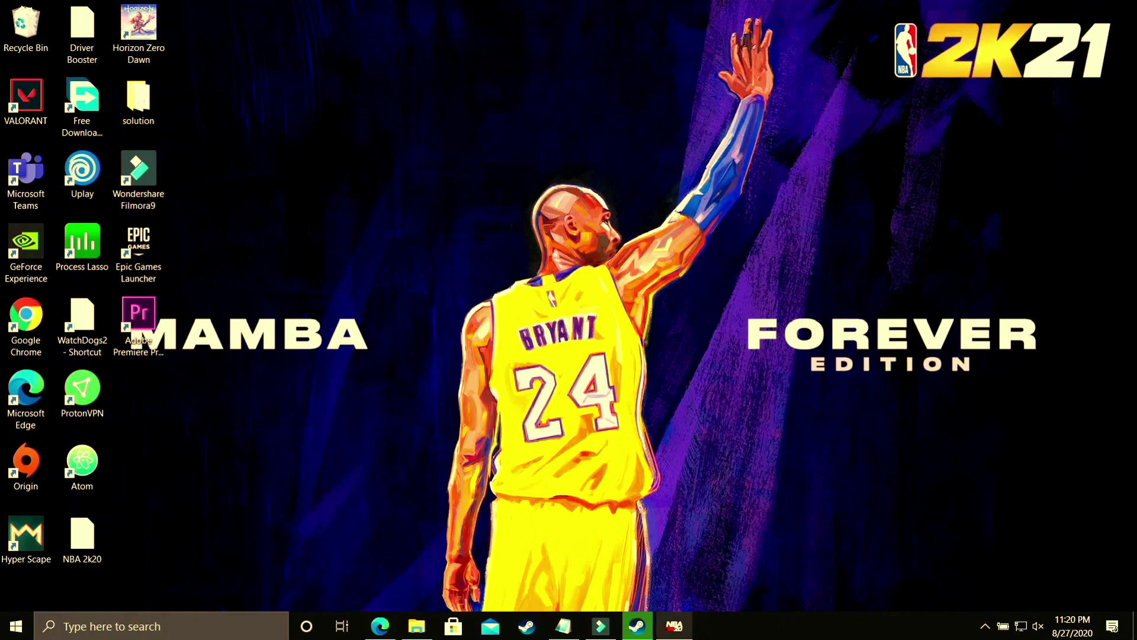
right_click(794, 632)
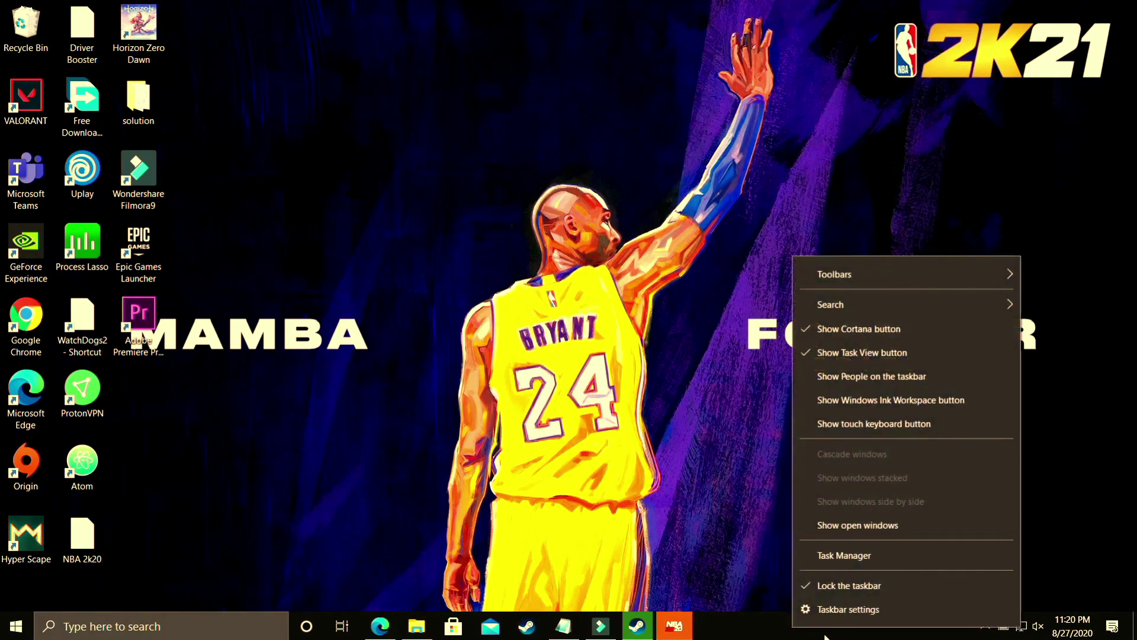
click(851, 557)
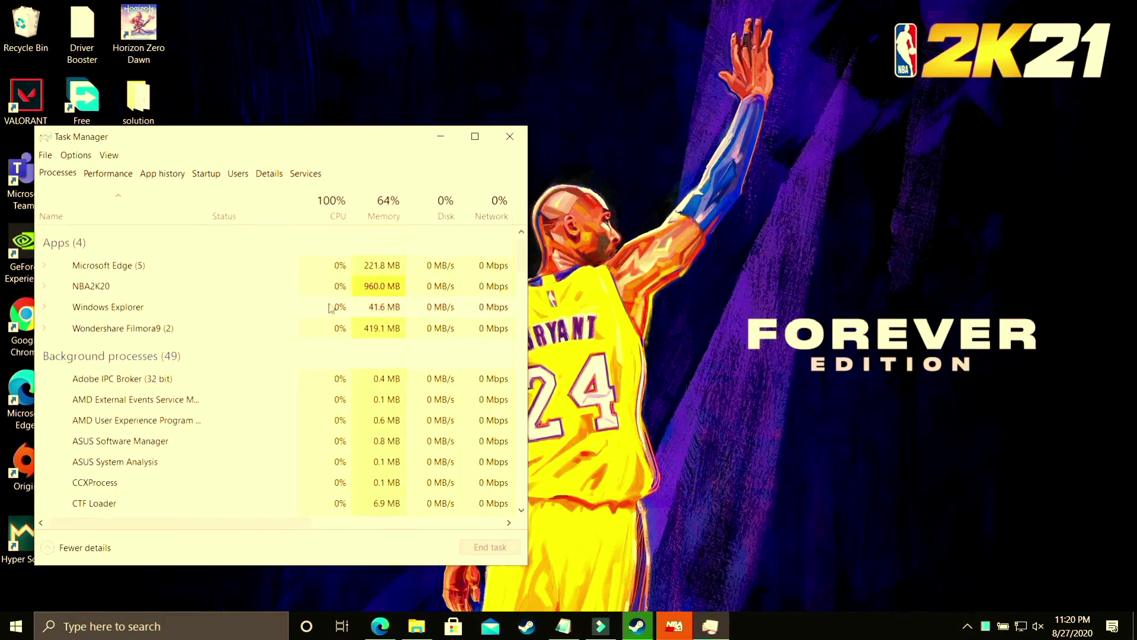
Go to the details of the NBA2K20 process, set the priority of NBA2K20.exe to High and confirm the change
right_click(94, 290)
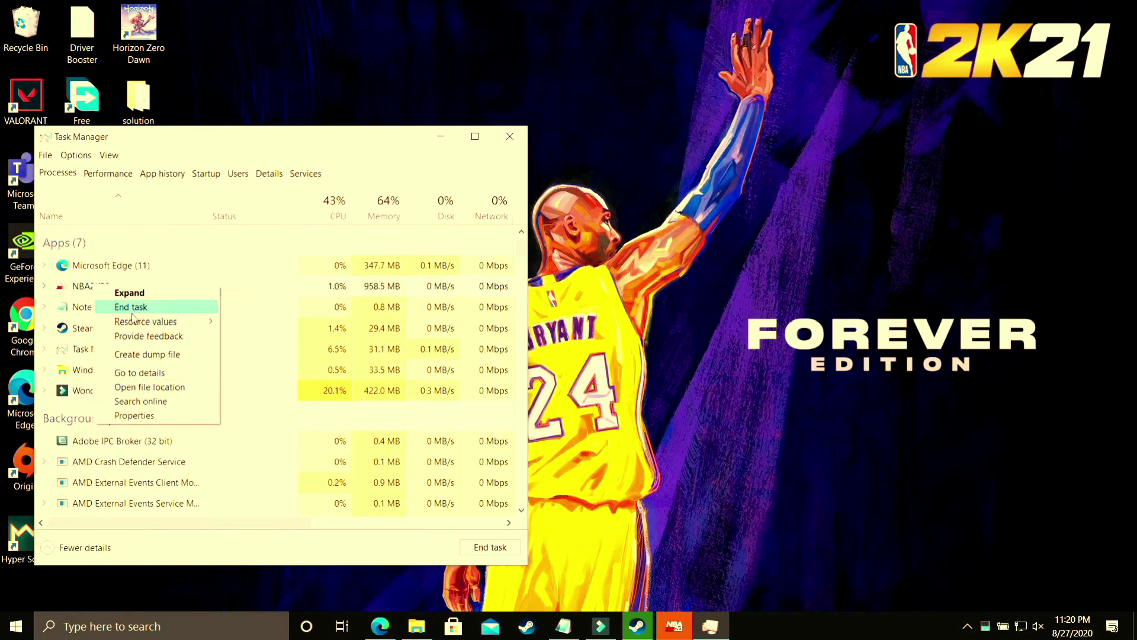
right_click(64, 296)
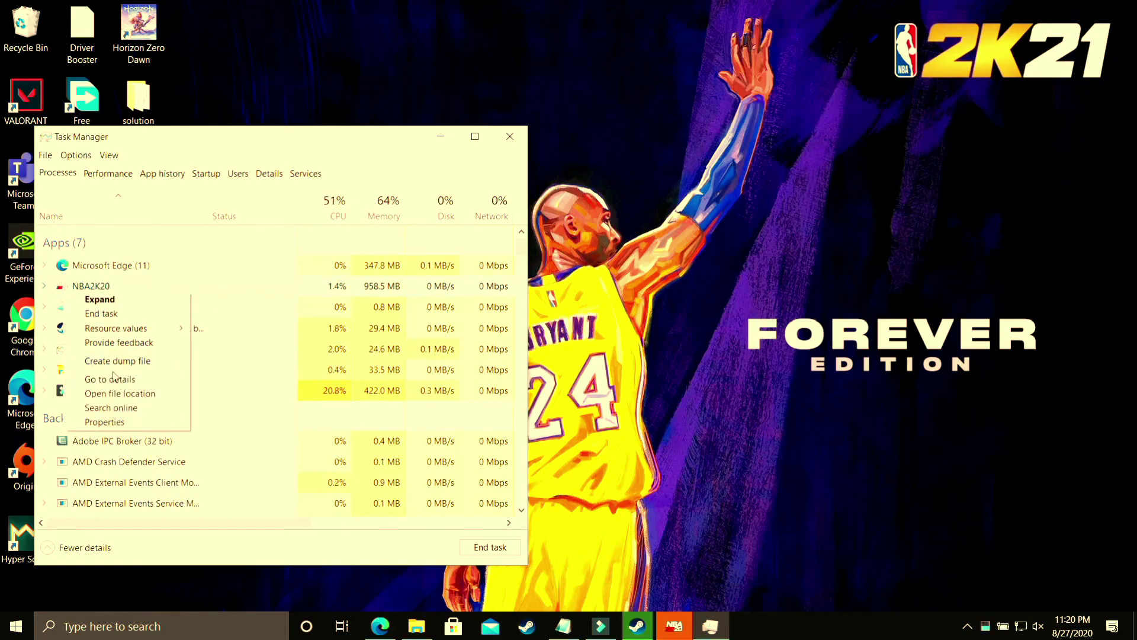
click(111, 379)
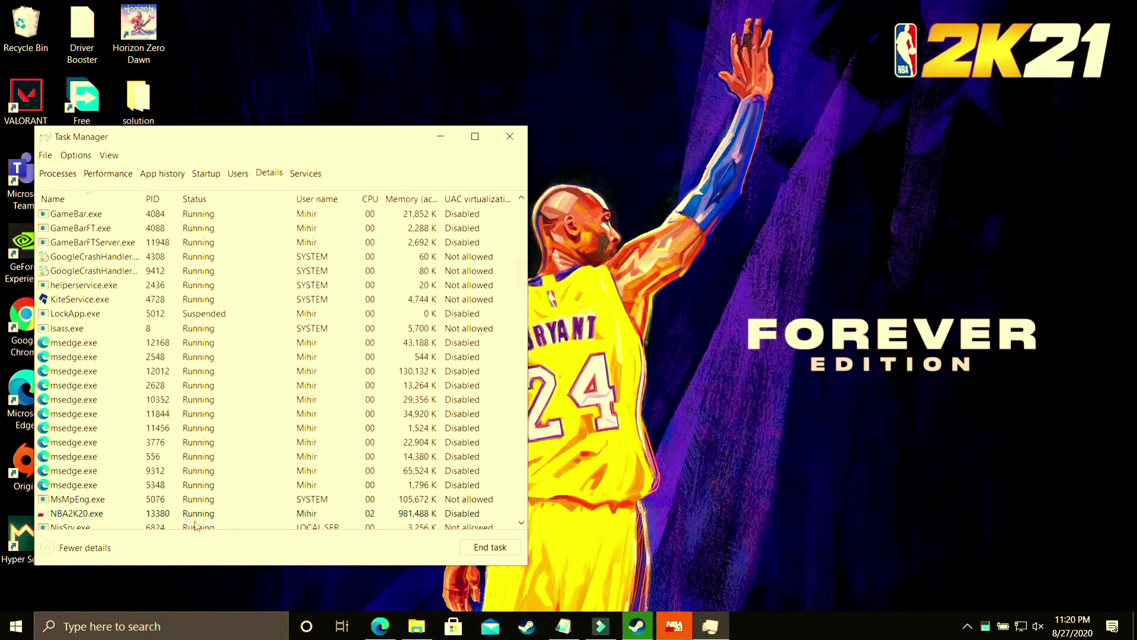
right_click(165, 517)
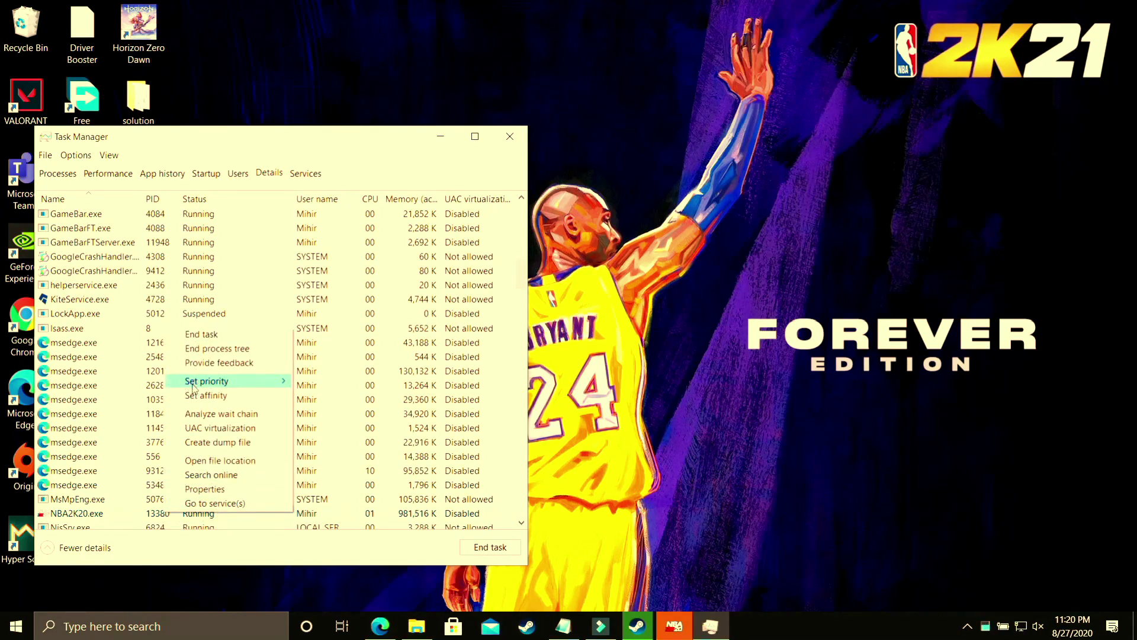
mouse_move(234, 382)
click(348, 395)
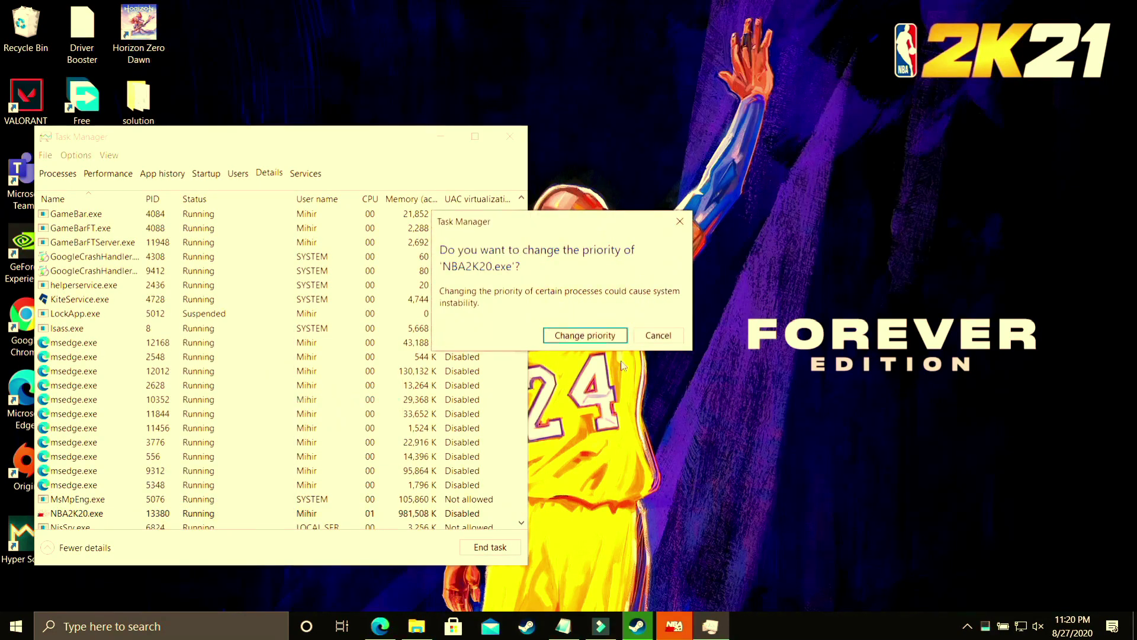
click(587, 333)
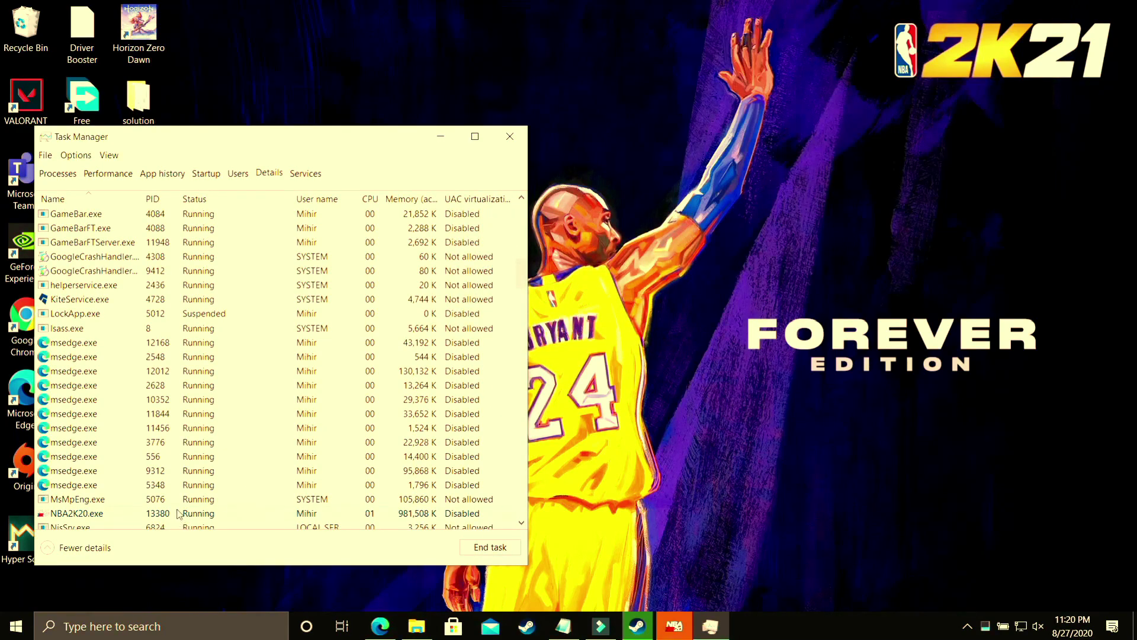
Check the priority setting of NBA2K20.exe, keep it at High and close Task Manager
right_click(180, 514)
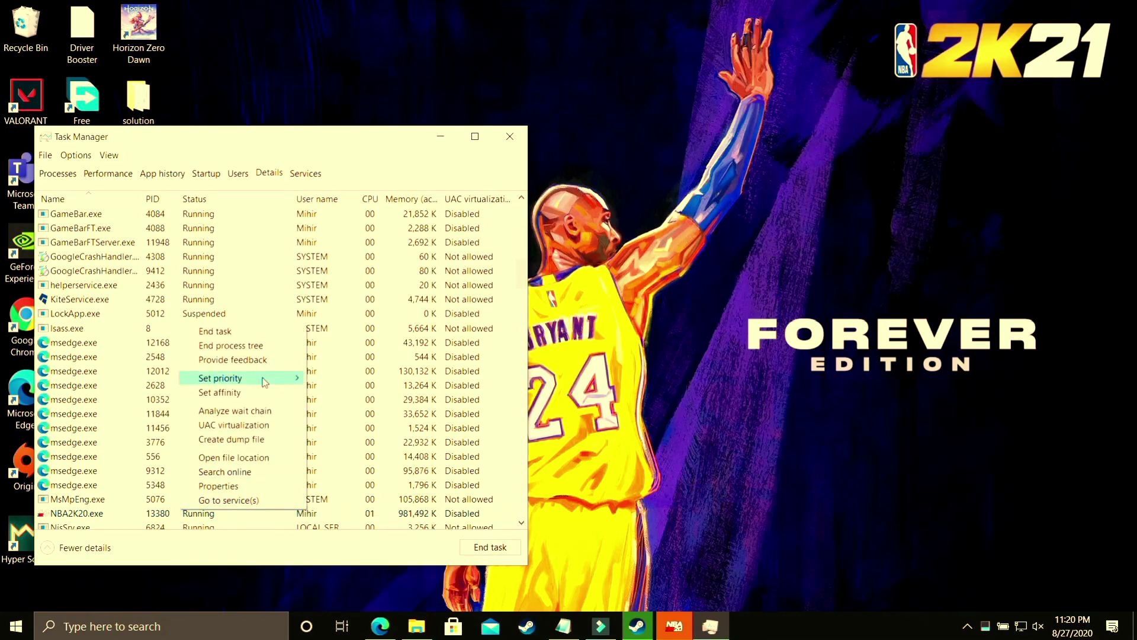
mouse_move(265, 382)
click(357, 393)
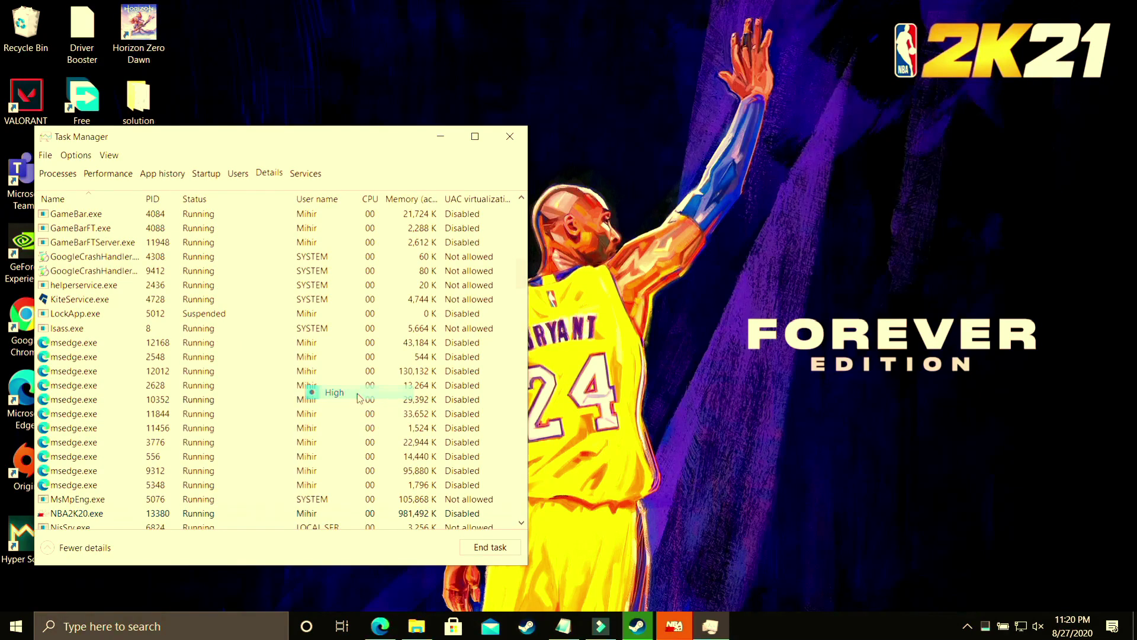
click(519, 138)
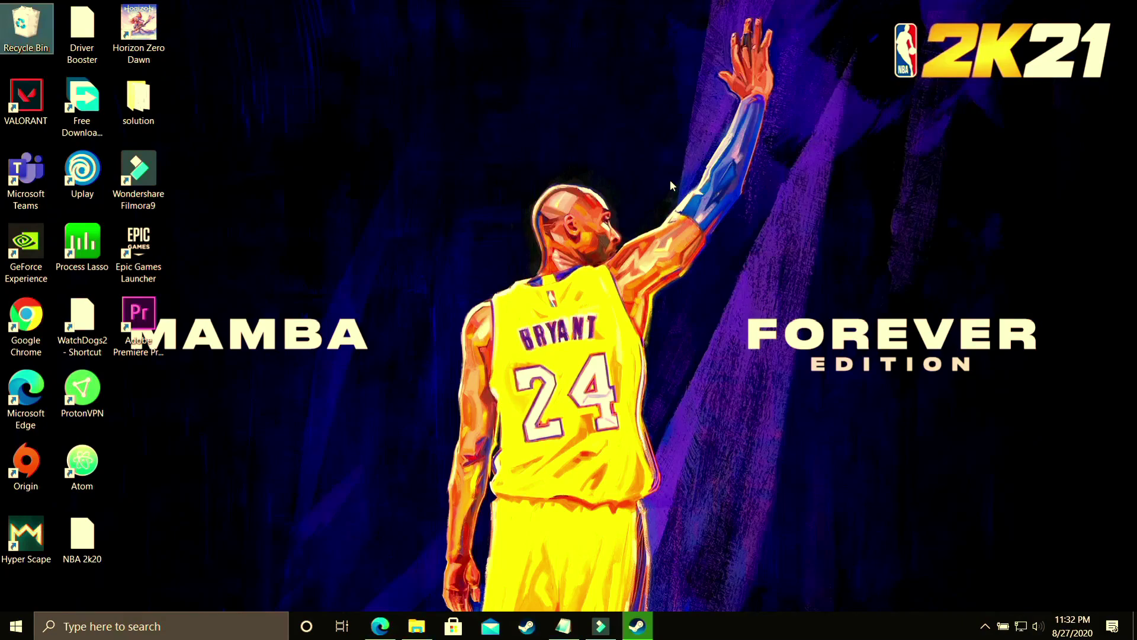
Switch to Microsoft Edge and look through the Bing search results for driver updater
click(379, 626)
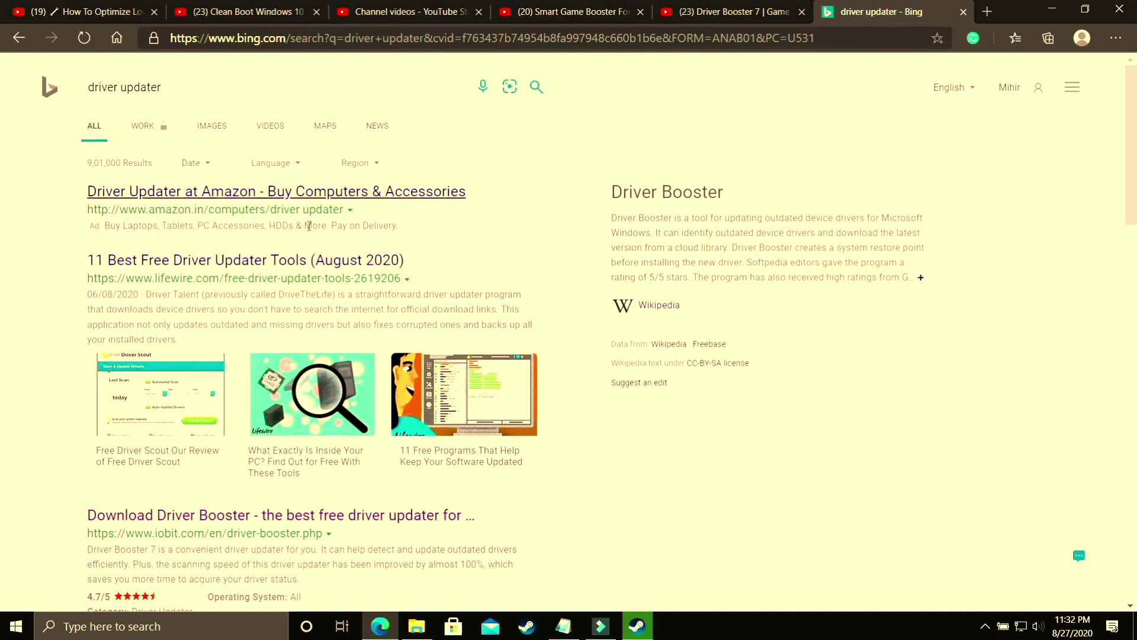
scroll(601, 377, down, 4)
scroll(651, 384, down, 7)
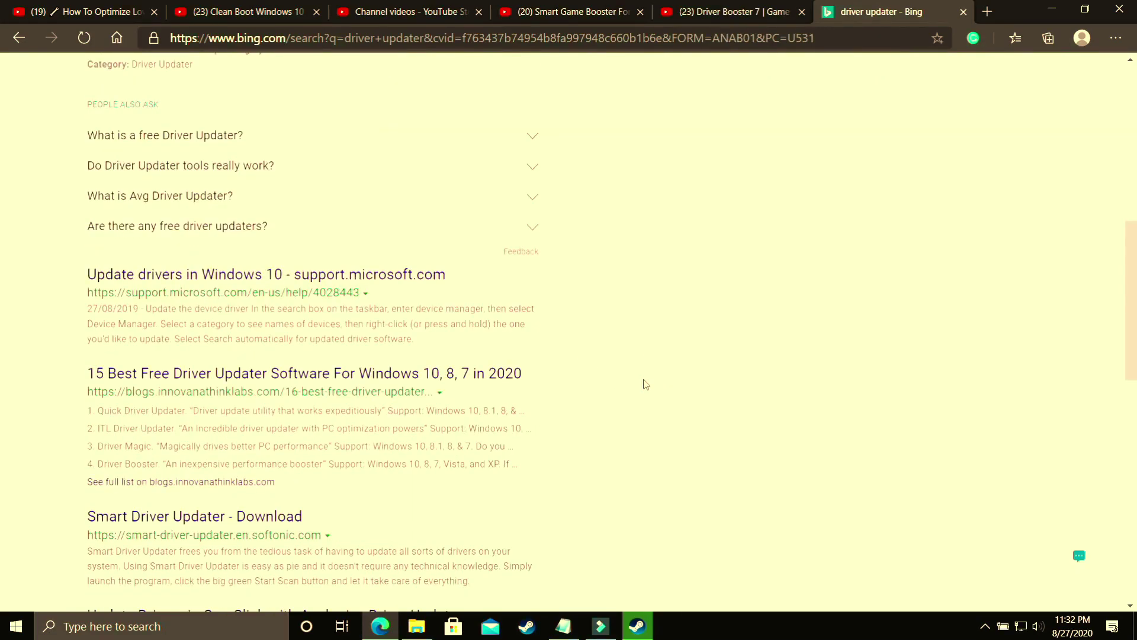
scroll(547, 393, down, 7)
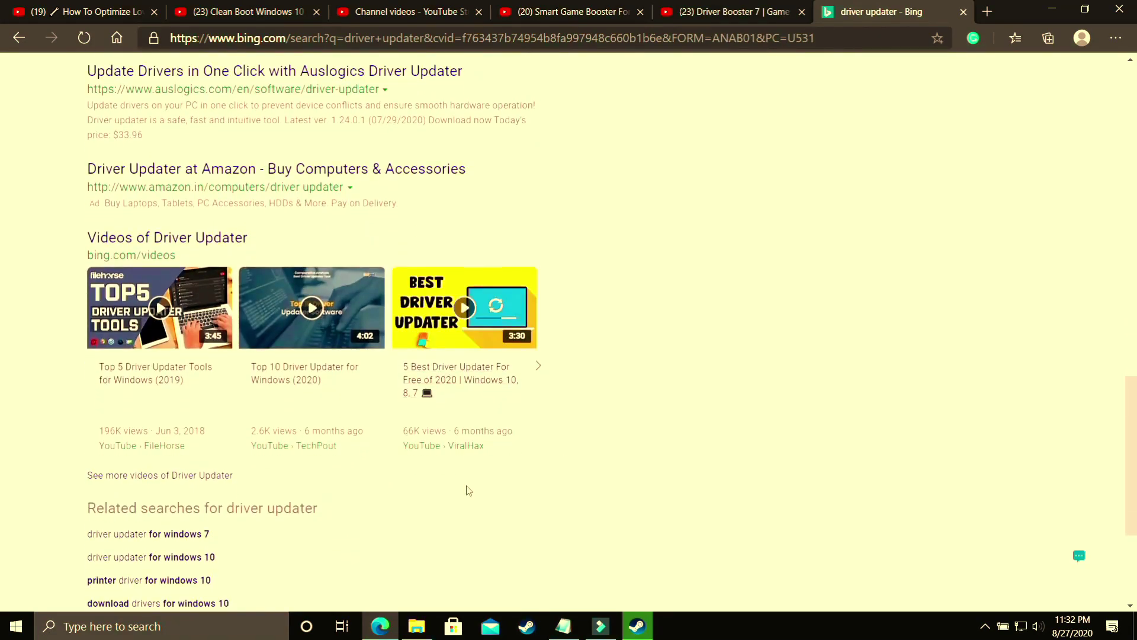
scroll(537, 331, up, 20)
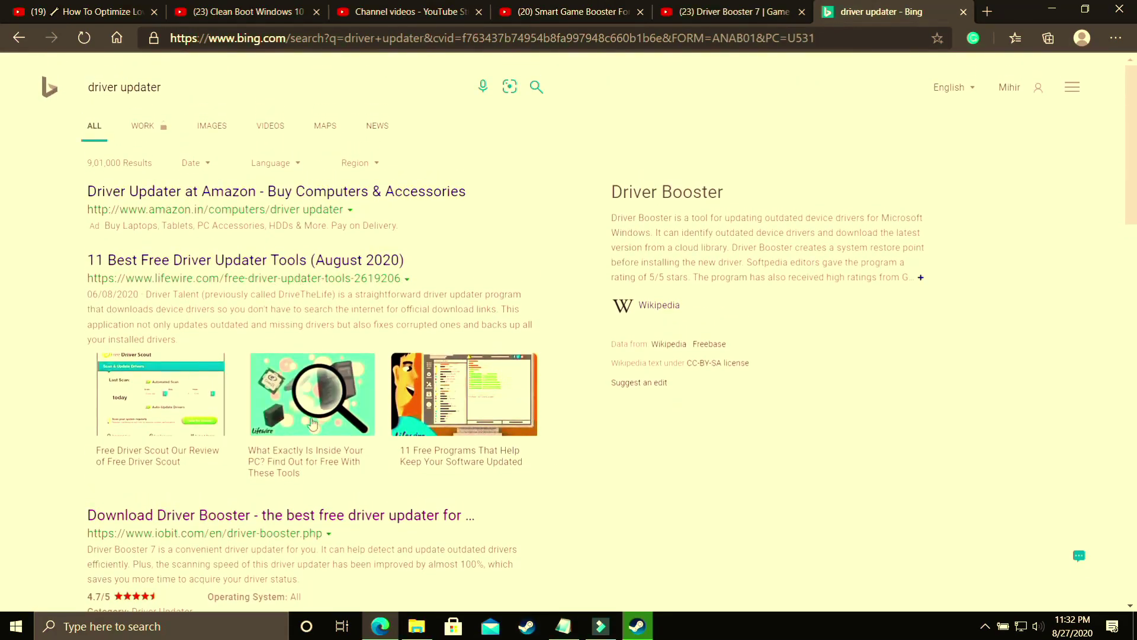
scroll(313, 424, down, 14)
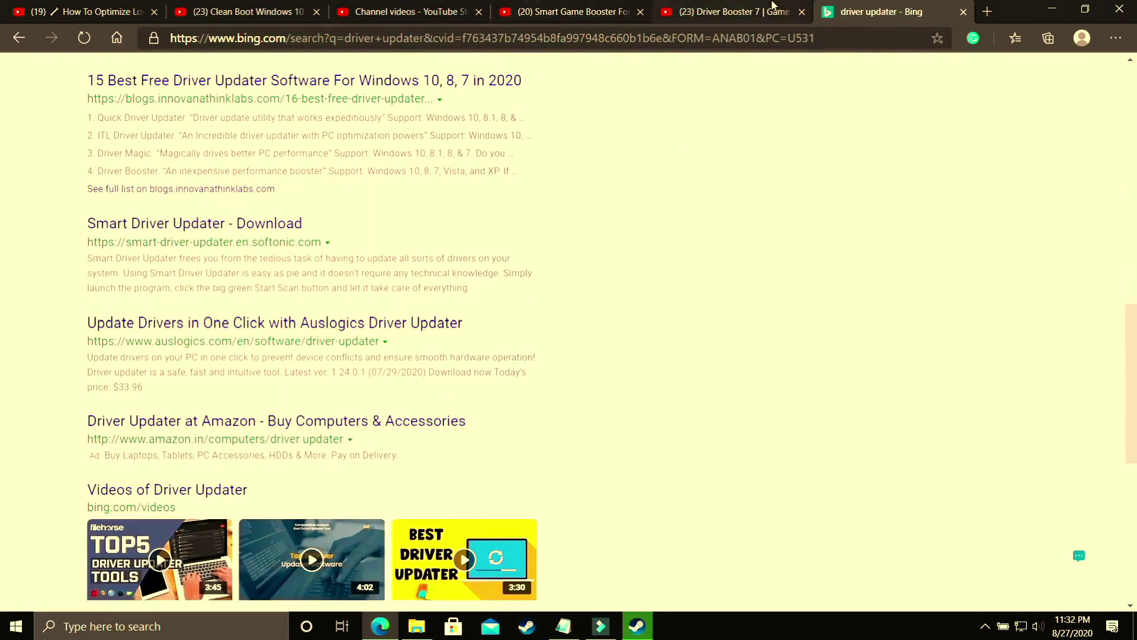
View the Driver Booster 7 video page on YouTube, briefly returning to the driver updater search results in between
click(728, 11)
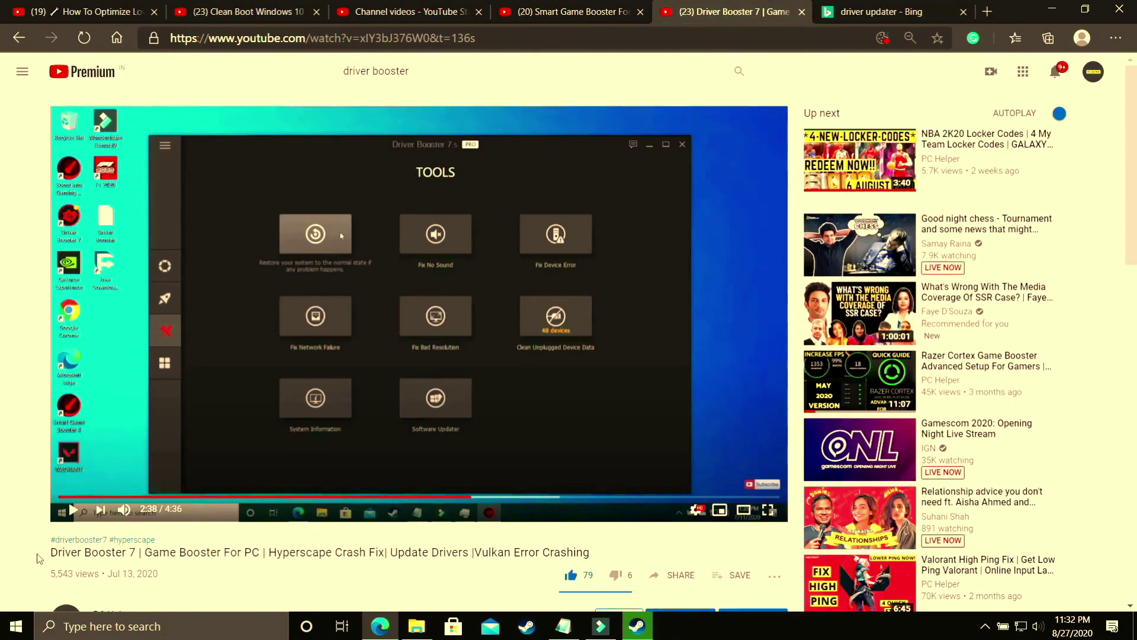
drag(82, 560, 77, 560)
click(77, 560)
click(870, 12)
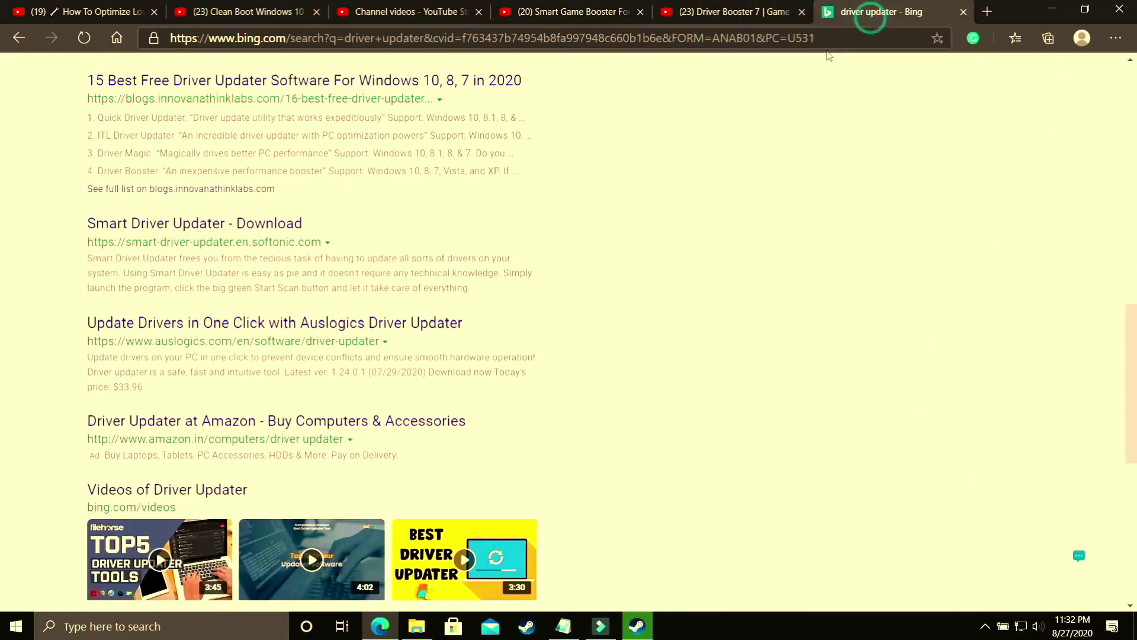
click(718, 7)
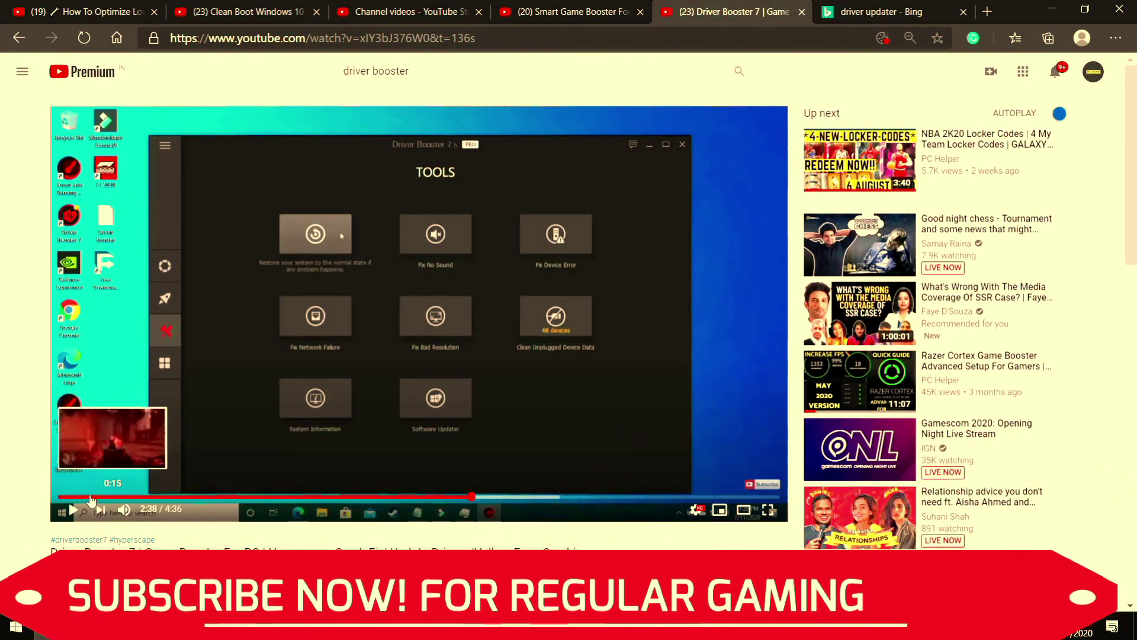